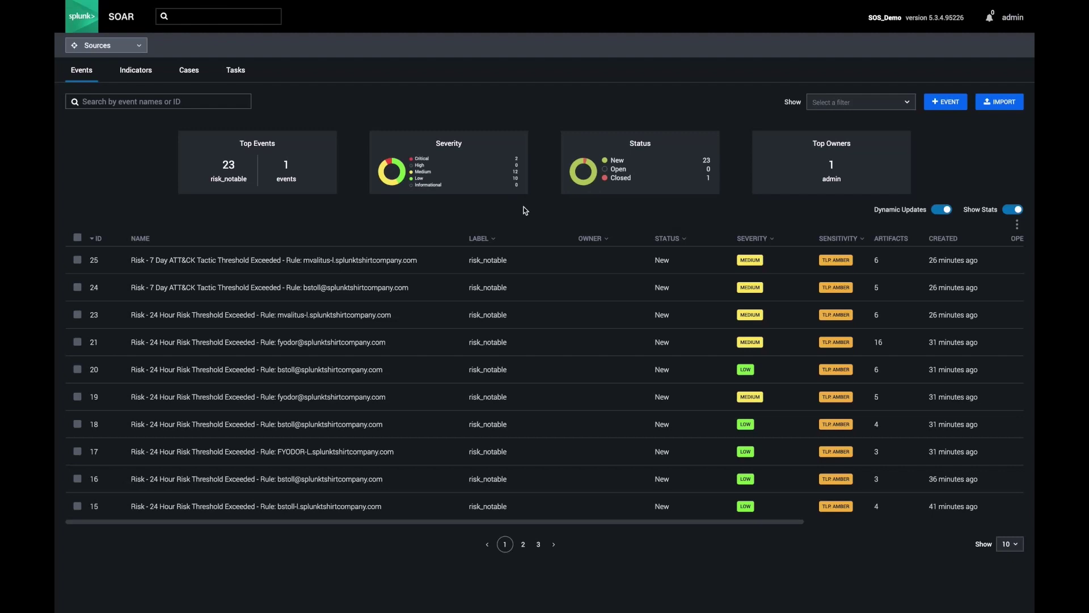
Add a new event named 'Threat Hunt' and save it.
{"action": "left_click", "coordinate": [956, 101]}
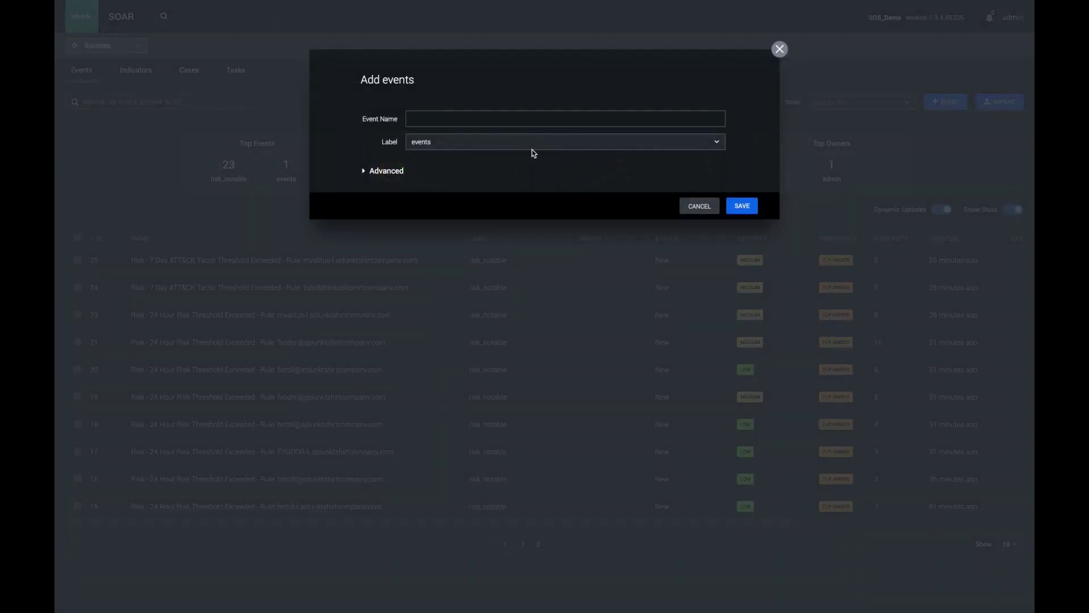
{"action": "type", "text": "Threat Hunt"}
{"action": "left_click", "coordinate": [739, 209]}
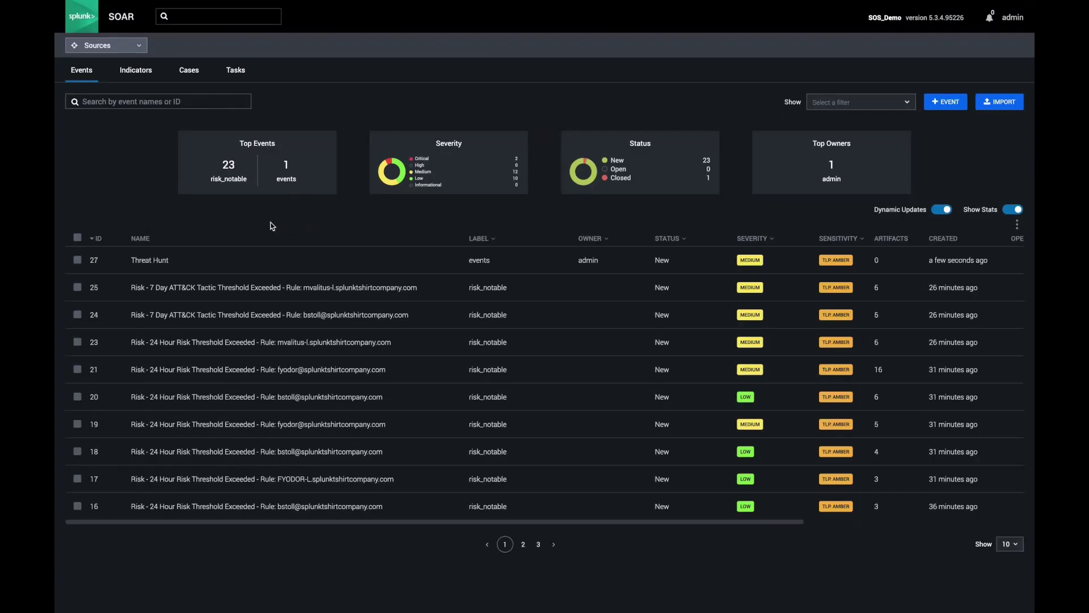
Open the Threat Hunt event and upload suspect_file_hashes.csv to its files.
{"action": "left_click", "coordinate": [252, 266]}
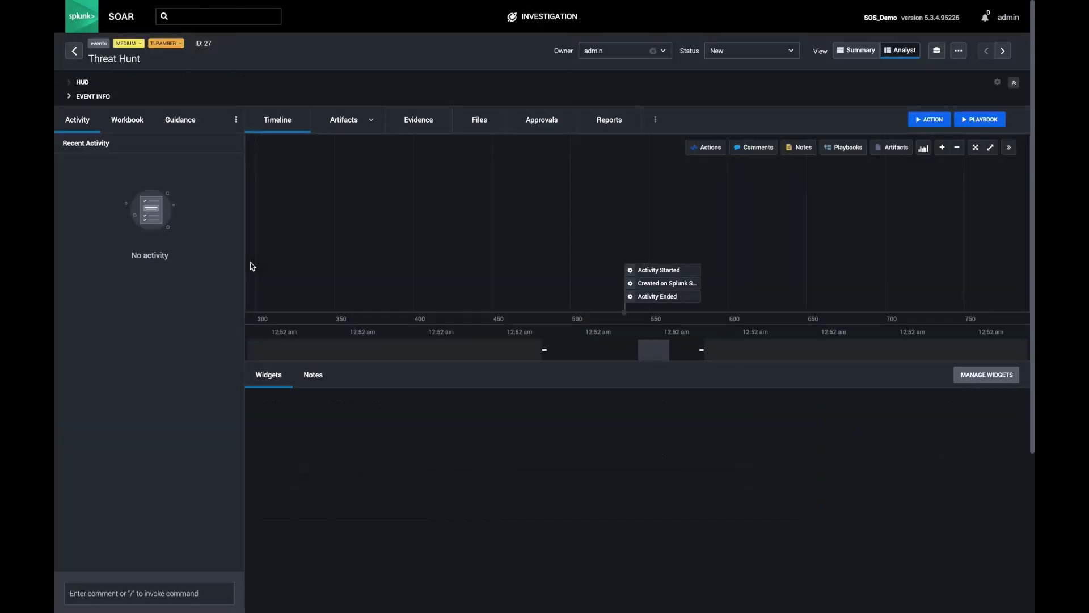
{"action": "left_click", "coordinate": [476, 120]}
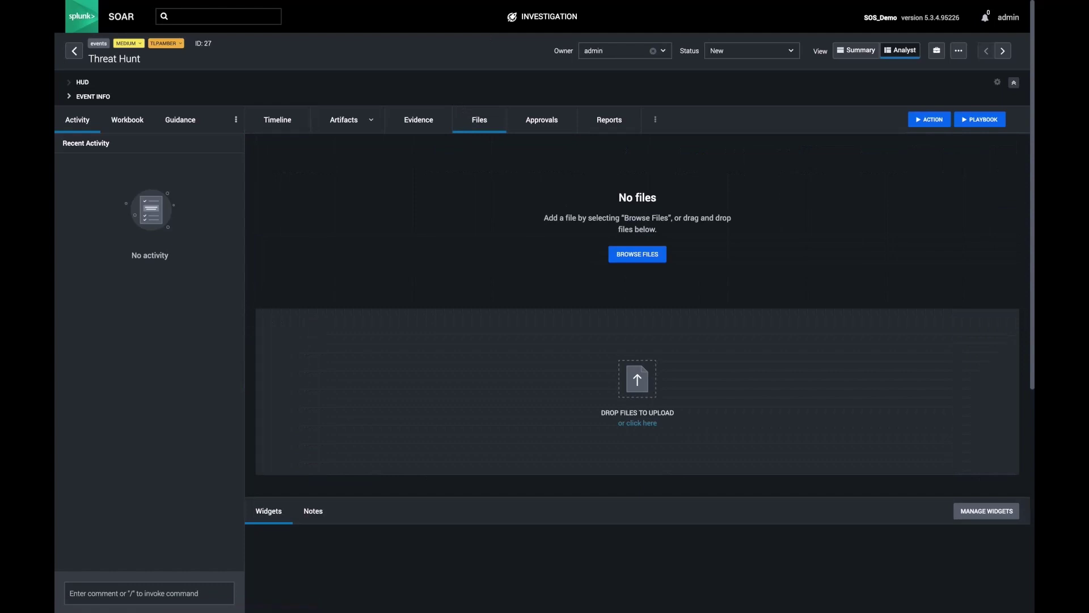
{"action": "left_click_drag", "start_coordinate": [754, 71], "coordinate": [673, 381]}
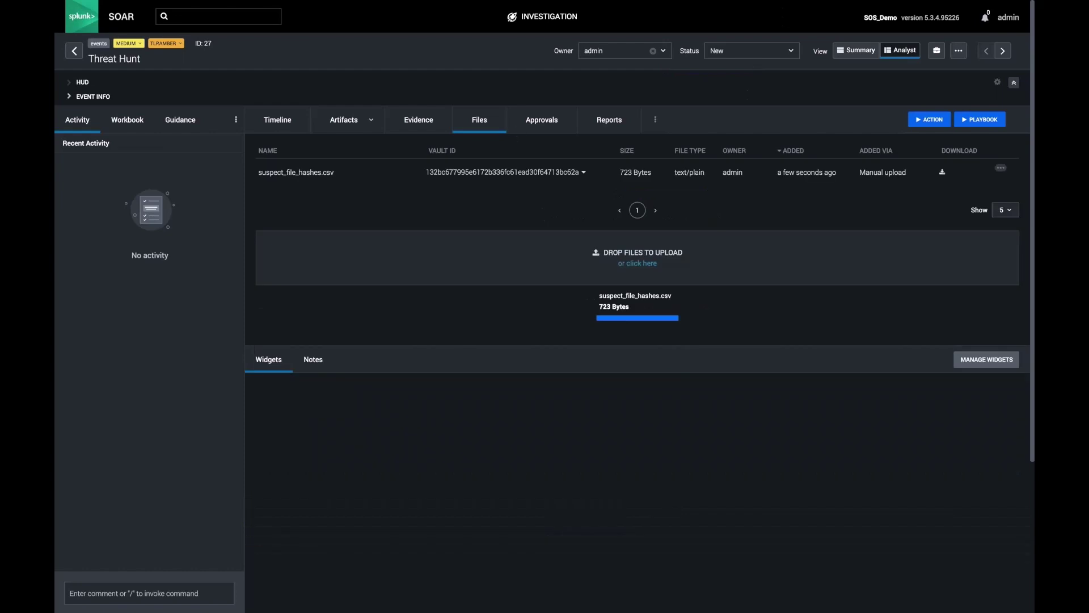
Run the generic extract ioc action on the uploaded file, with file type csv and container id 27.
{"action": "left_click", "coordinate": [501, 173]}
{"action": "left_click", "coordinate": [529, 189]}
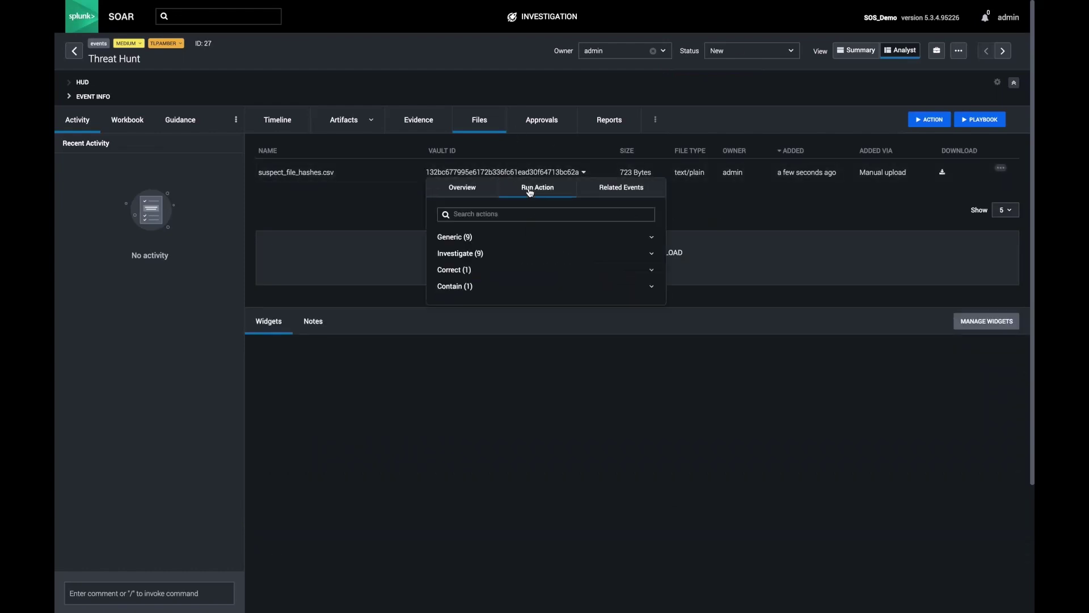
{"action": "left_click", "coordinate": [464, 238]}
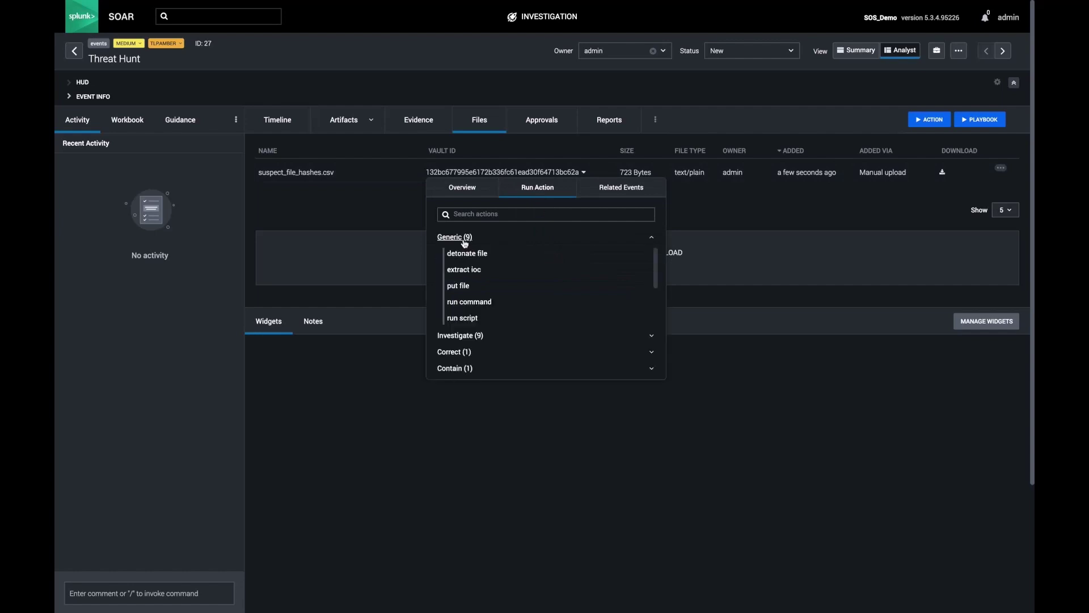
{"action": "left_click", "coordinate": [469, 270]}
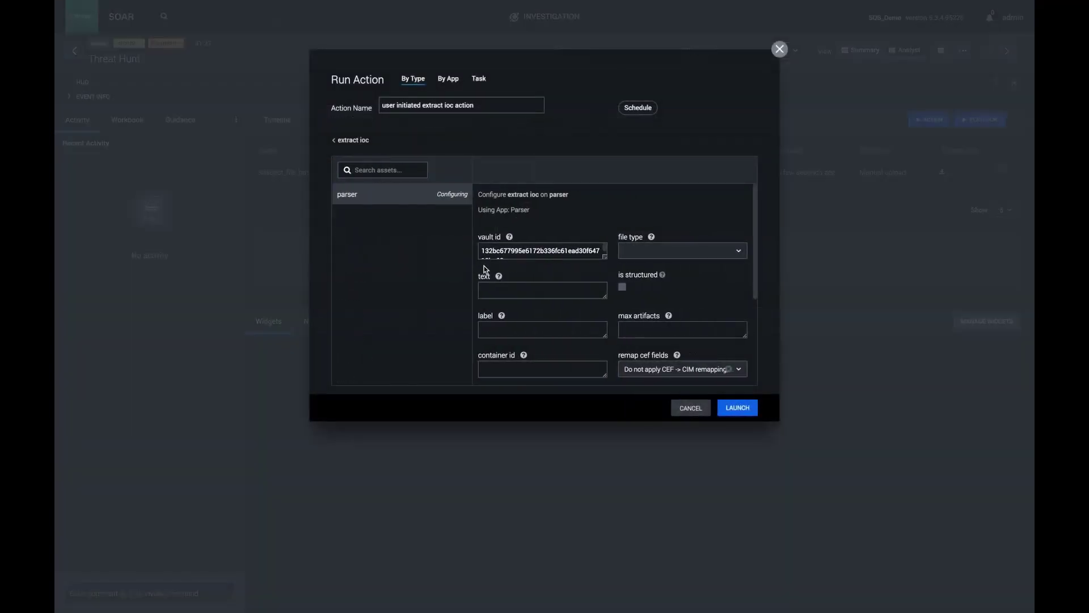
{"action": "left_click", "coordinate": [667, 255]}
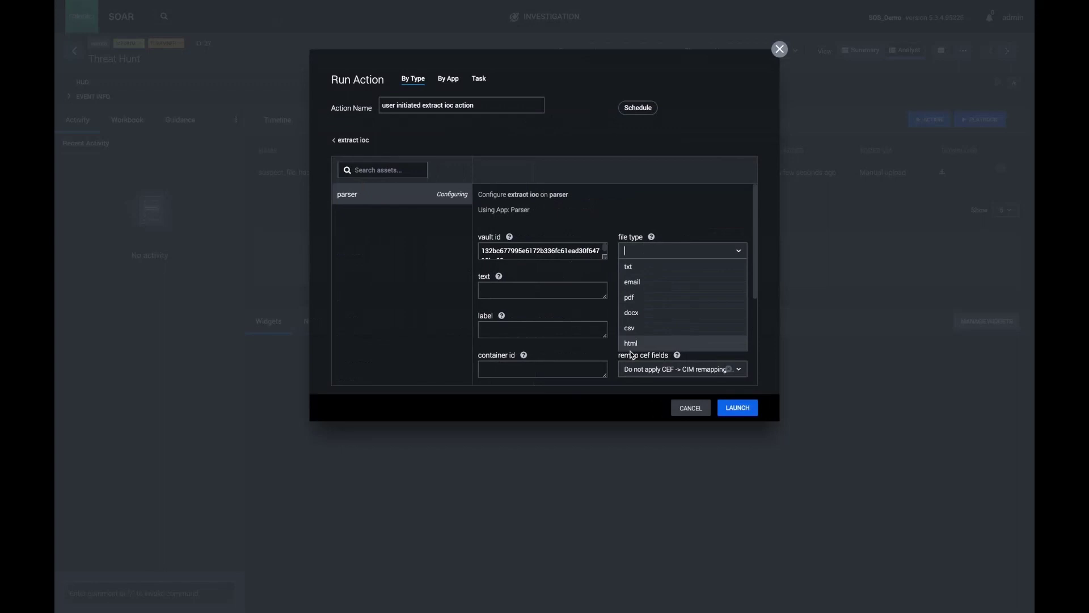
{"action": "left_click", "coordinate": [642, 332]}
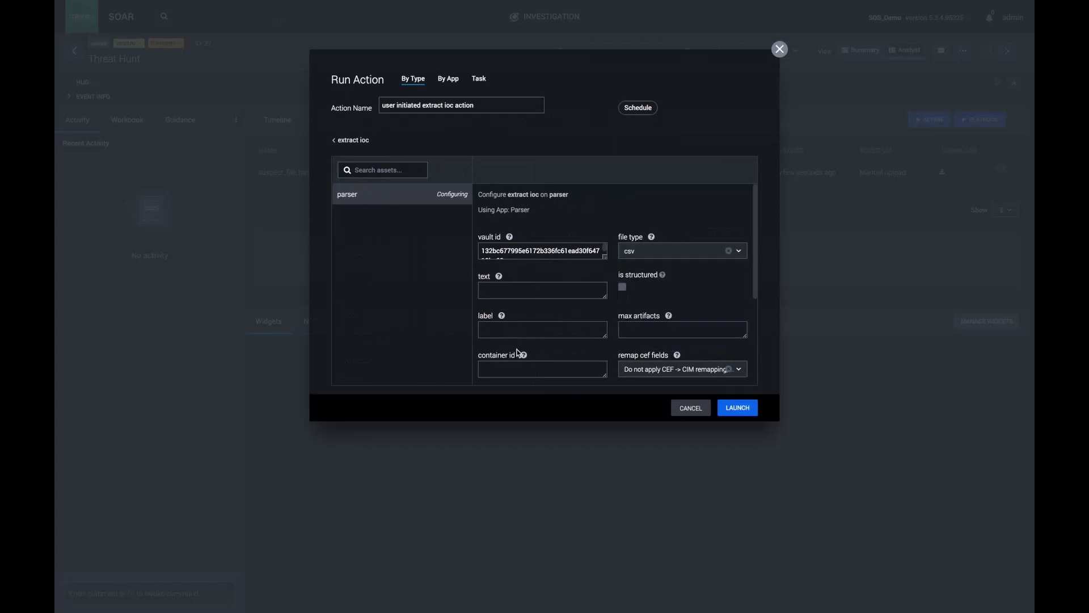
{"action": "left_click", "coordinate": [523, 369]}
{"action": "type", "text": "27"}
{"action": "left_click", "coordinate": [737, 407]}
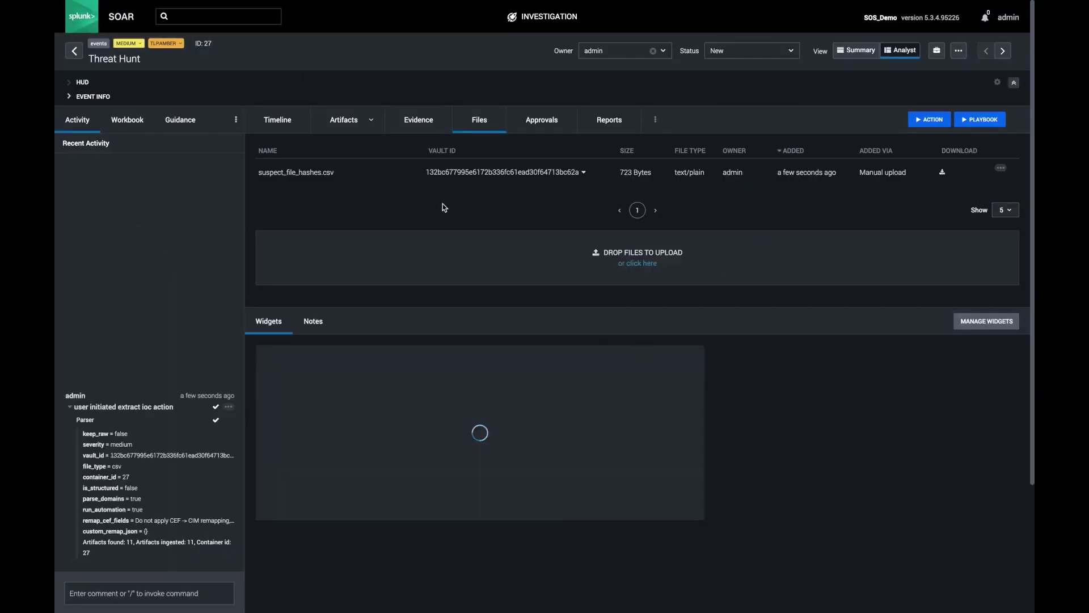
Add a fileHash column to the event's Artifacts table.
{"action": "left_click", "coordinate": [344, 120]}
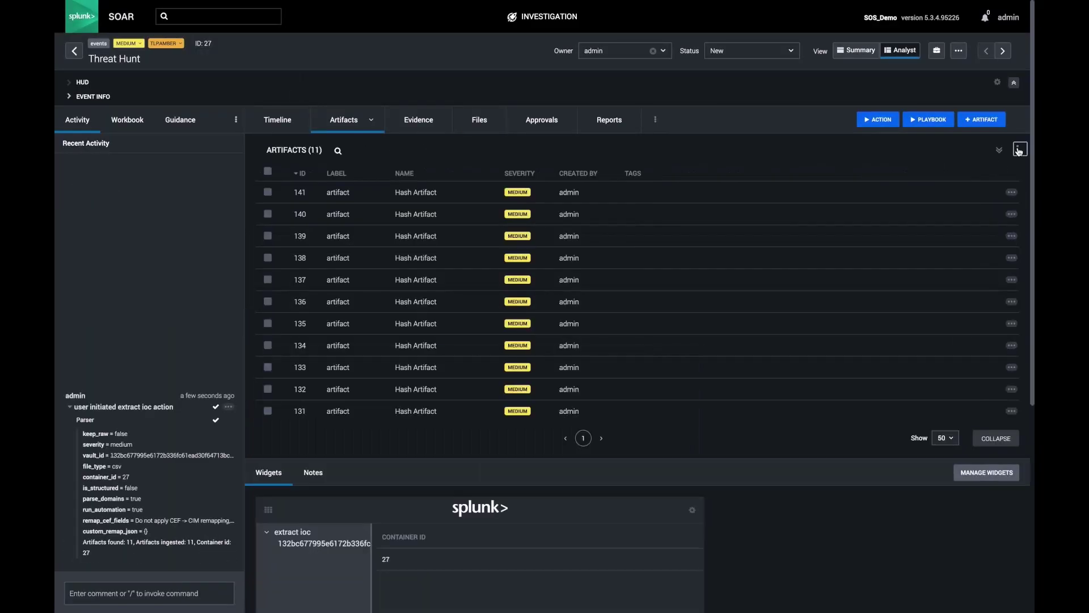
{"action": "left_click", "coordinate": [1019, 149]}
{"action": "left_click", "coordinate": [905, 354]}
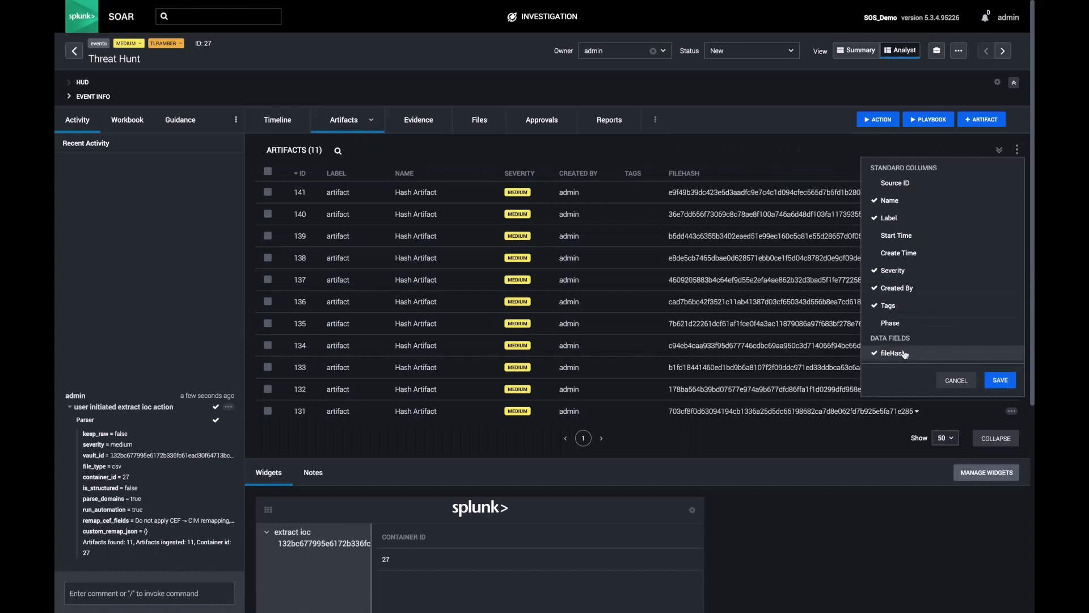
{"action": "left_click", "coordinate": [1000, 380]}
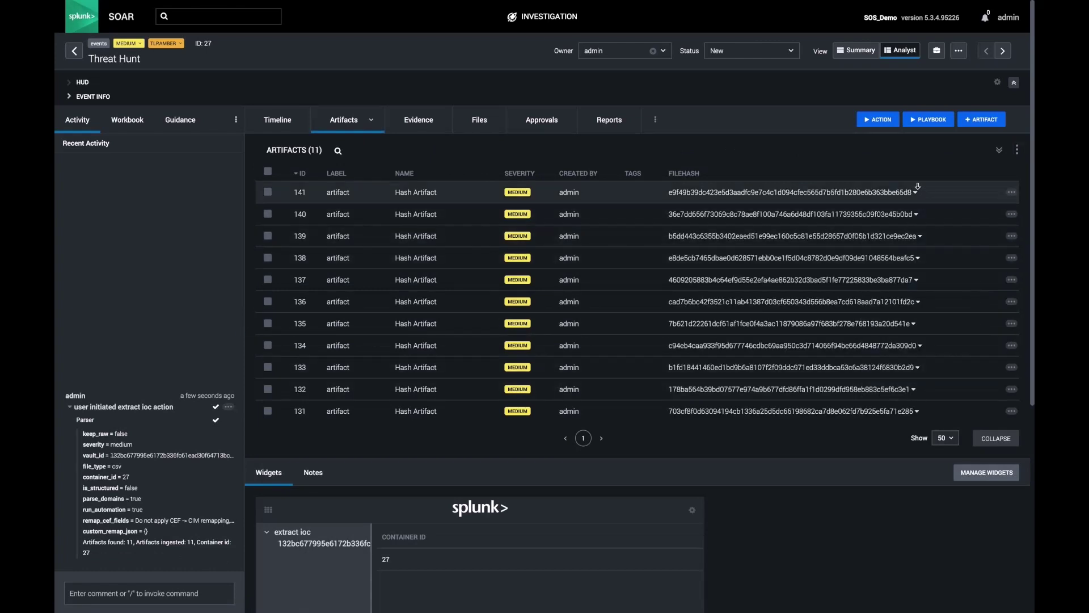
Run the CrowdStrike hunt file action on artifact 141's file hash.
{"action": "left_click", "coordinate": [868, 193]}
{"action": "left_click", "coordinate": [773, 212]}
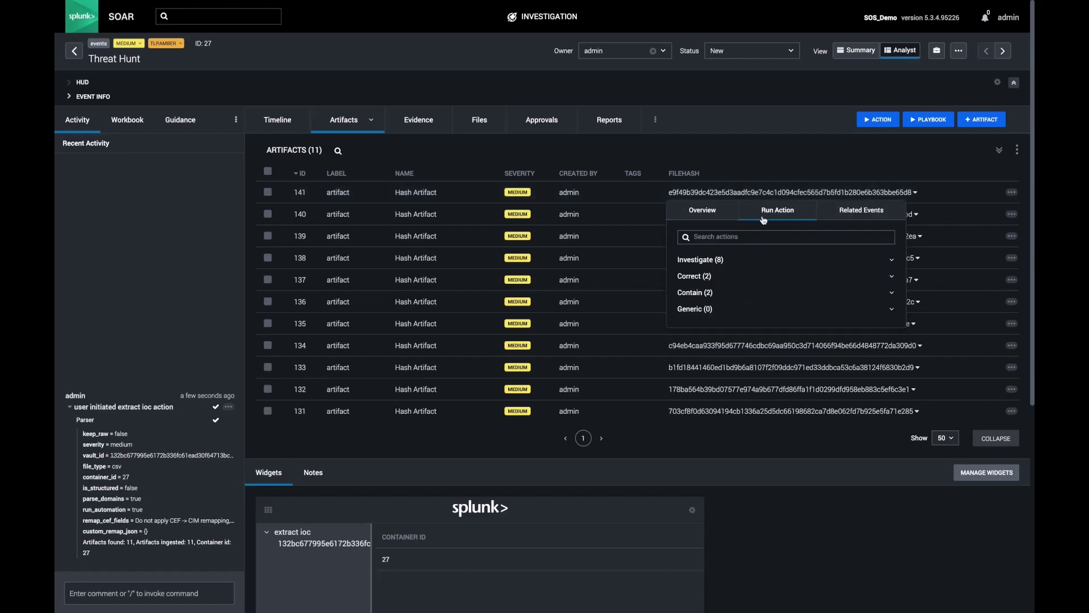
{"action": "left_click", "coordinate": [709, 261]}
{"action": "left_click", "coordinate": [699, 344]}
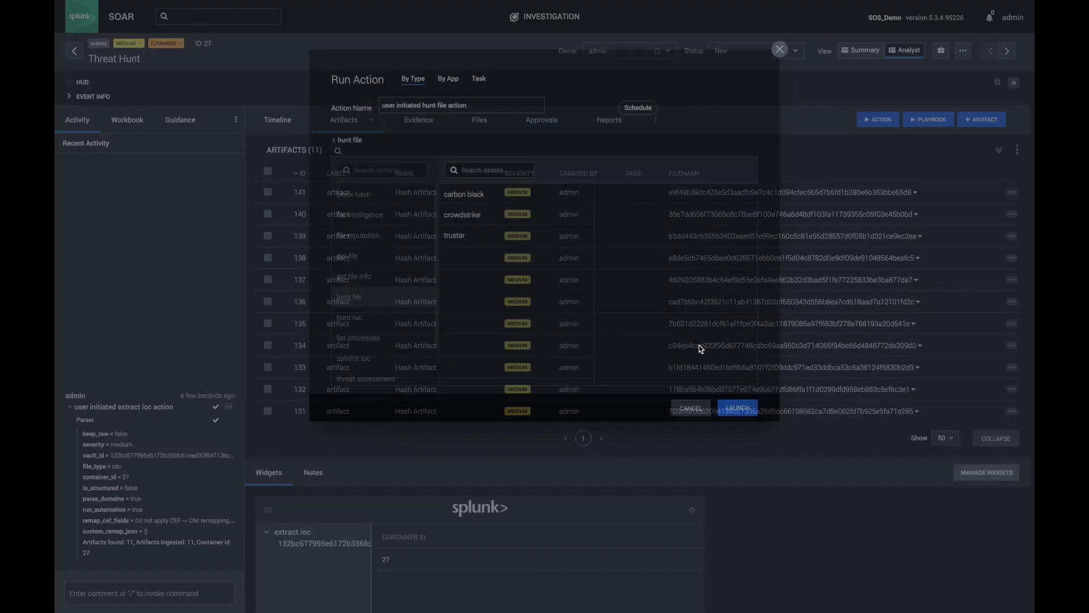
{"action": "left_click", "coordinate": [378, 221]}
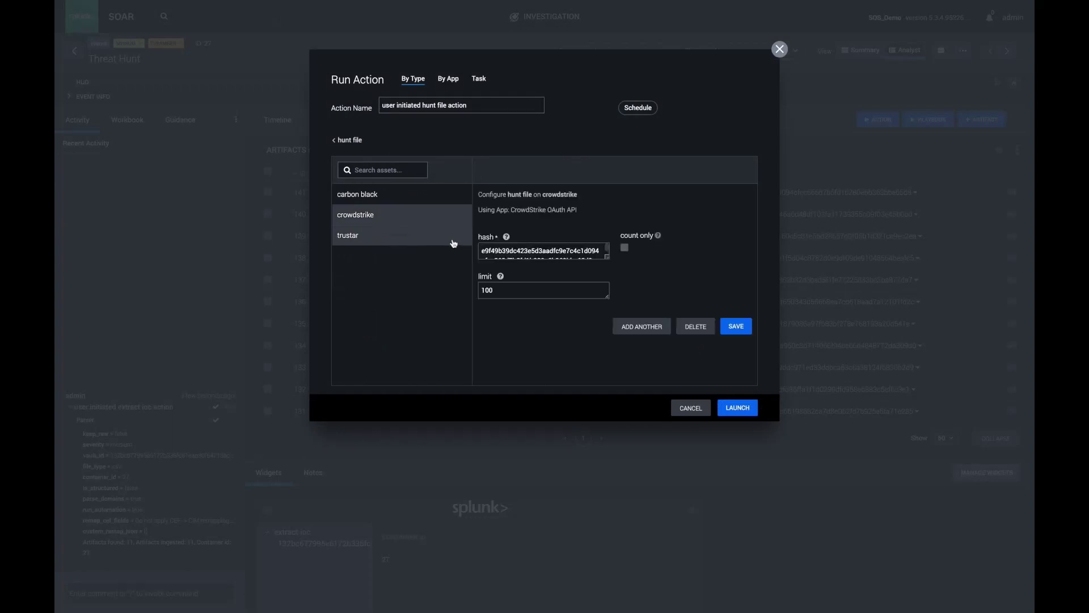
{"action": "left_click", "coordinate": [737, 407]}
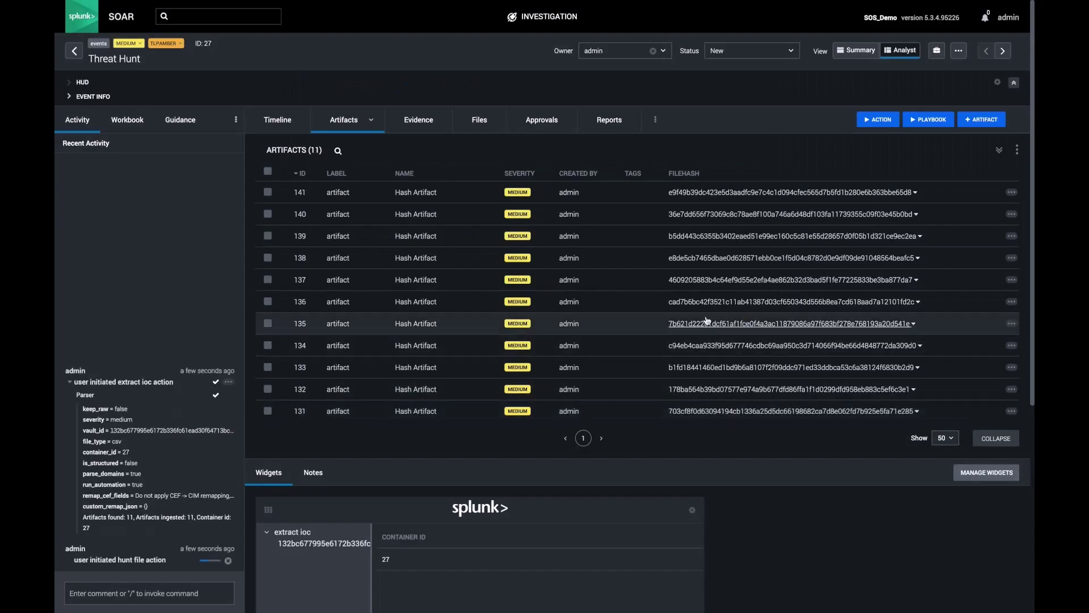
Run the CrowdStrike hunt file action on artifact 140's file hash.
{"action": "left_click", "coordinate": [711, 220]}
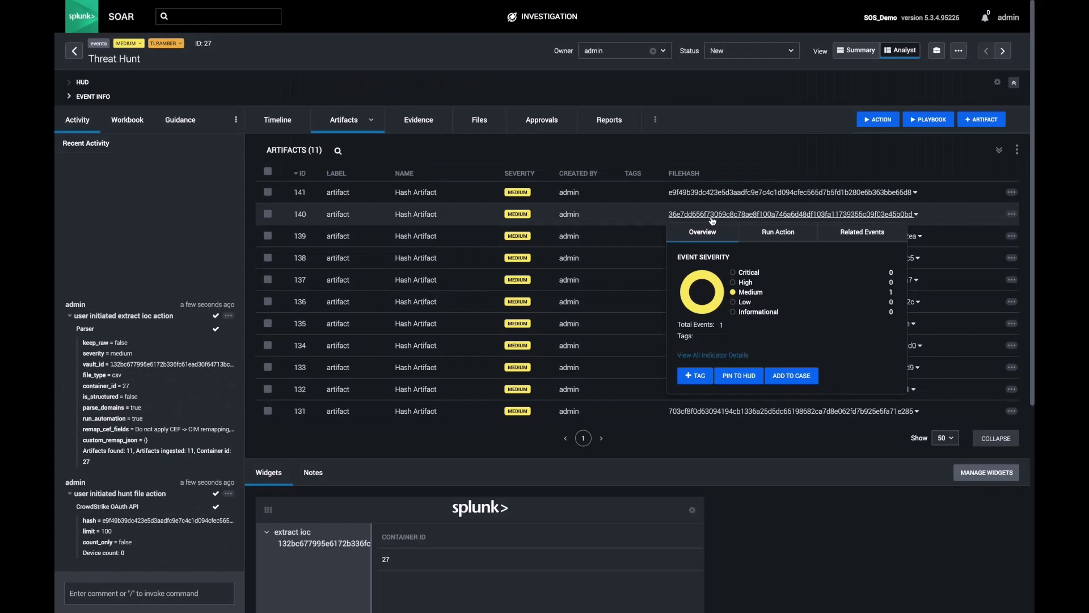
{"action": "left_click", "coordinate": [777, 232]}
{"action": "left_click", "coordinate": [709, 282]}
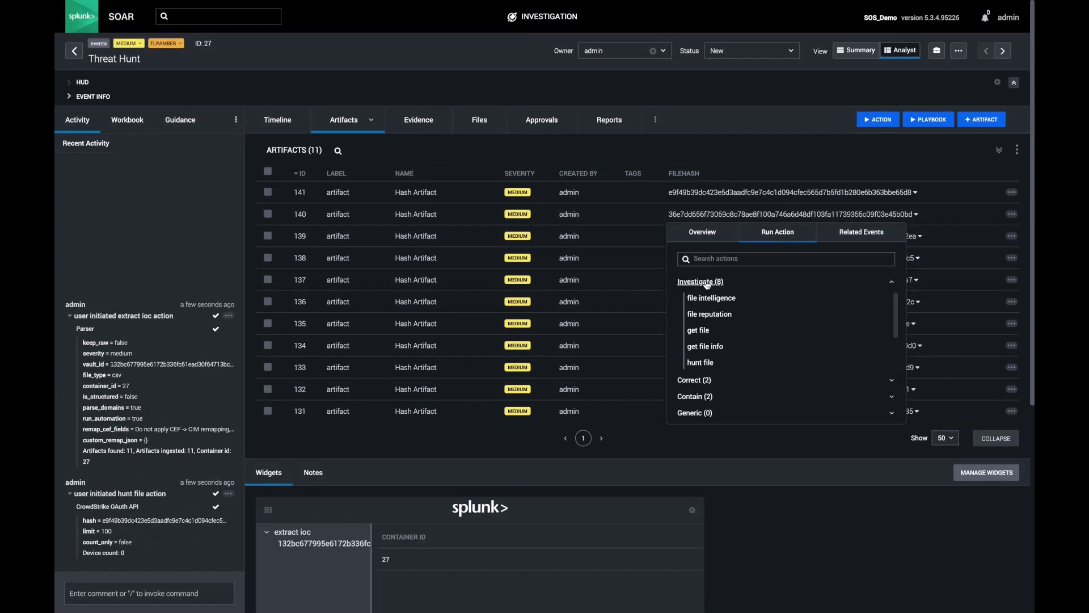
{"action": "left_click", "coordinate": [701, 367]}
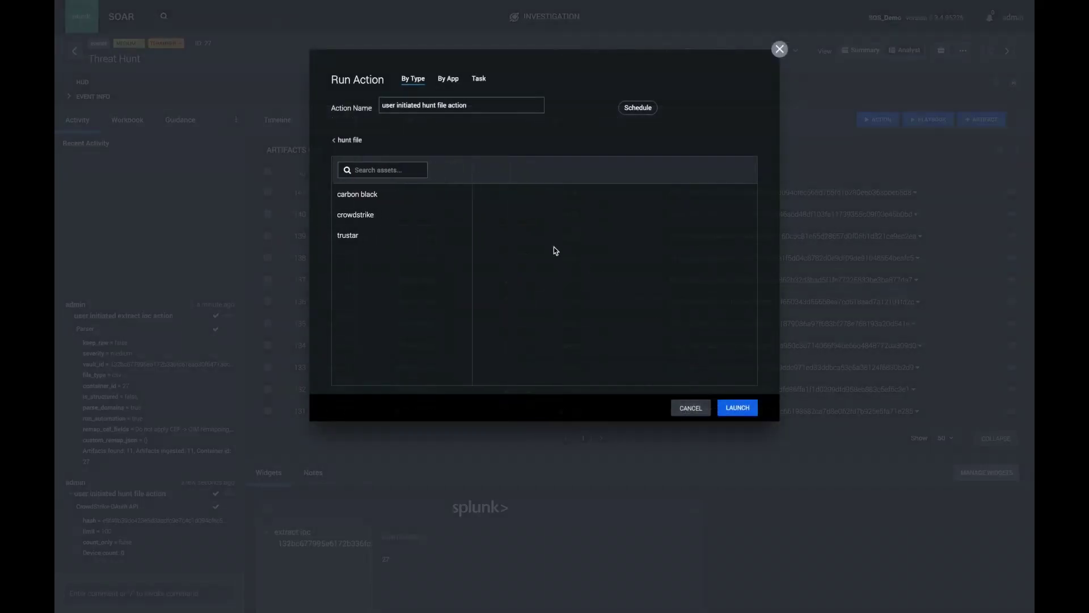
{"action": "left_click", "coordinate": [370, 215]}
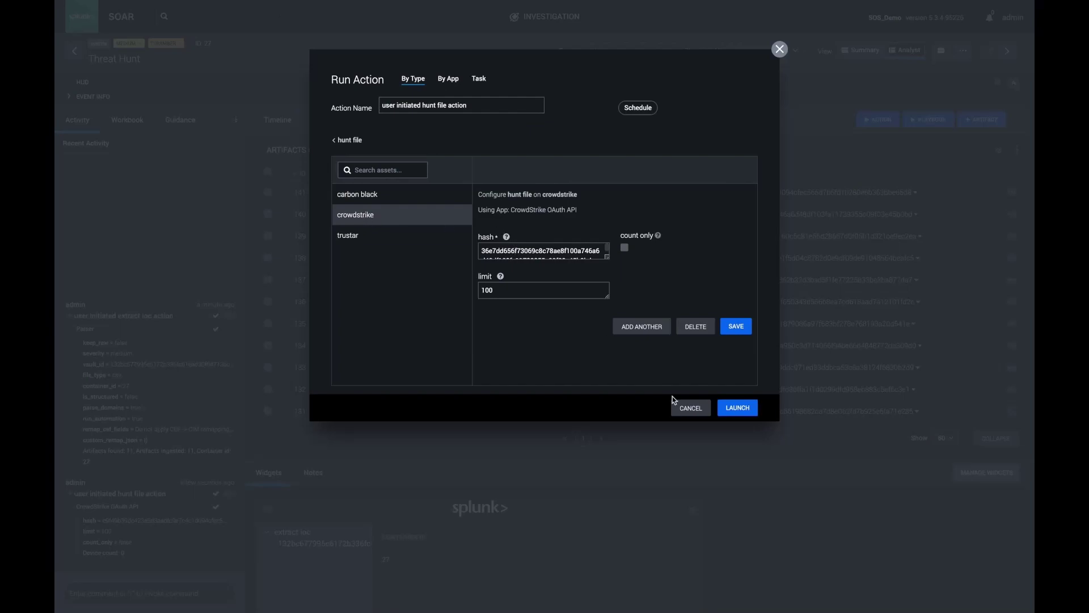
{"action": "left_click", "coordinate": [737, 407]}
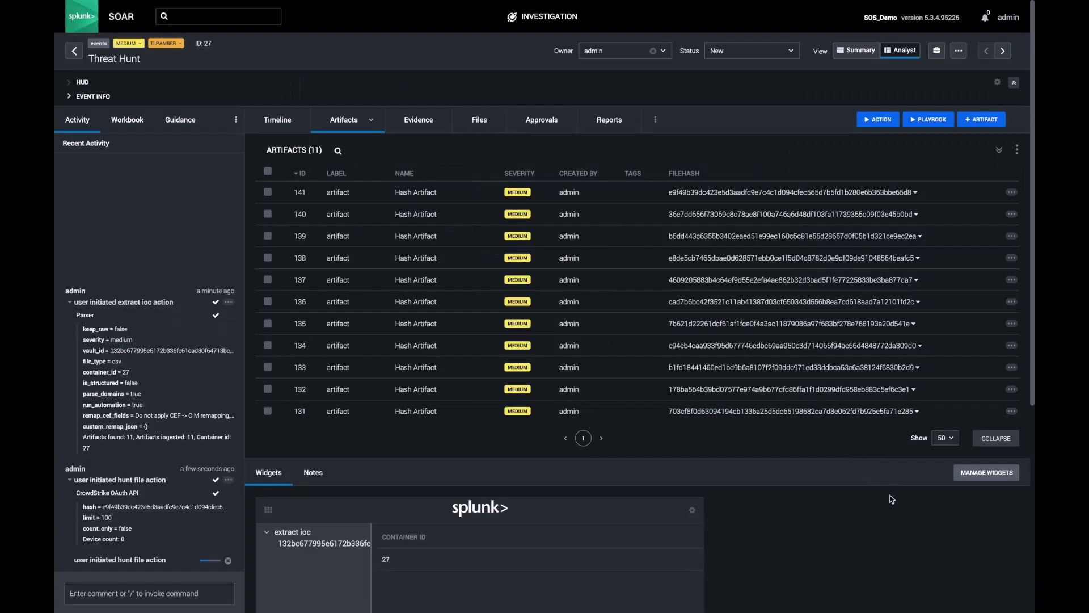
Scroll down to read the CrowdStrike hunt file results, then scroll back up to the artifacts.
{"action": "scroll", "coordinate": [841, 493], "scroll_direction": "down", "scroll_amount": 5}
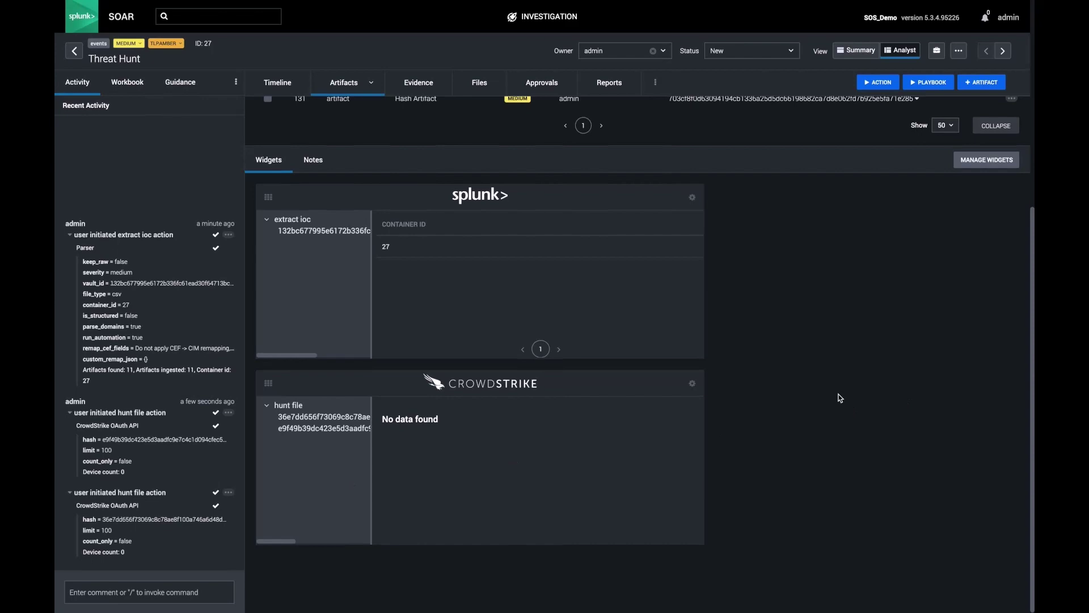
{"action": "scroll", "coordinate": [777, 403], "scroll_direction": "up", "scroll_amount": 3}
{"action": "scroll", "coordinate": [778, 413], "scroll_direction": "up", "scroll_amount": 5}
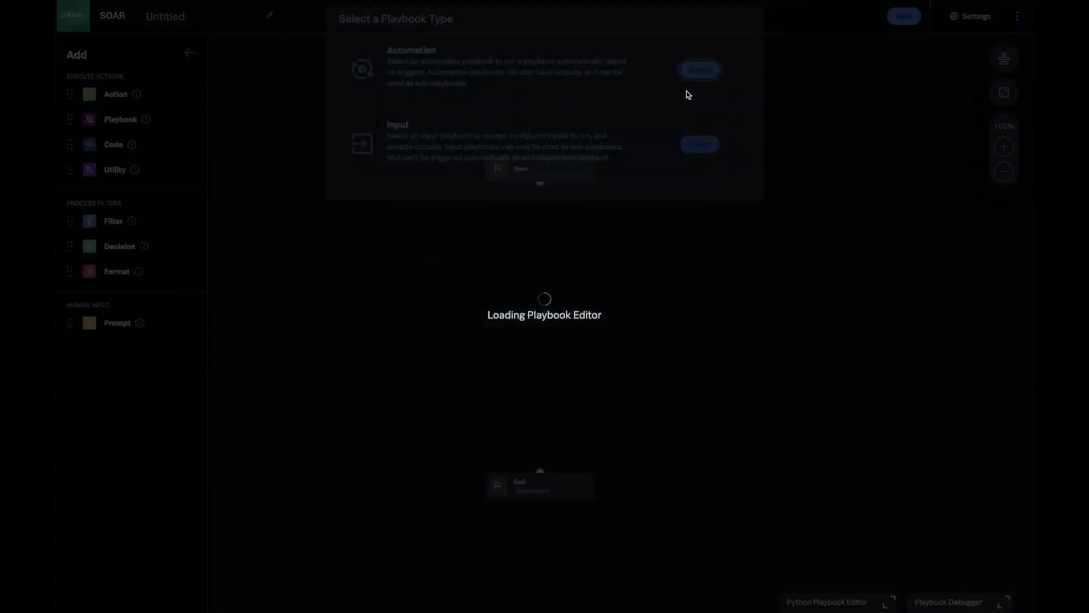
Start a new Automation playbook named 'Threat Hunt File Hash'.
{"action": "left_click", "coordinate": [703, 86]}
{"action": "left_click", "coordinate": [155, 15]}
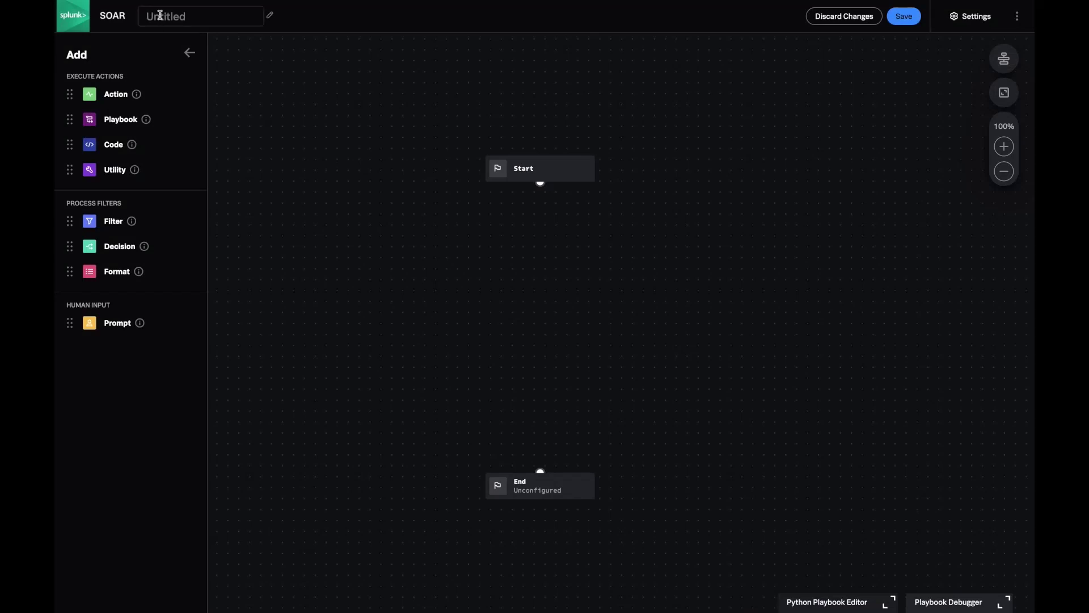
{"action": "type", "text": "Threat Hunt File Hash"}
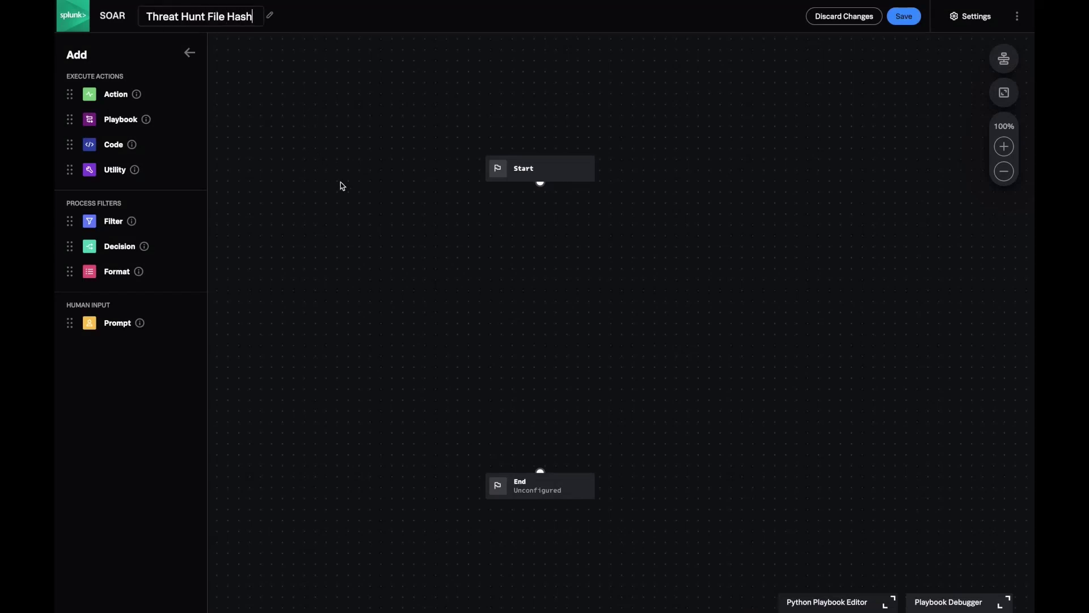
{"action": "left_click", "coordinate": [123, 106]}
Add a CrowdStrike OAuth API hunt file action taking artifact:*.cef.fileHash as its hash.
{"action": "left_click_drag", "start_coordinate": [125, 108], "coordinate": [561, 176]}
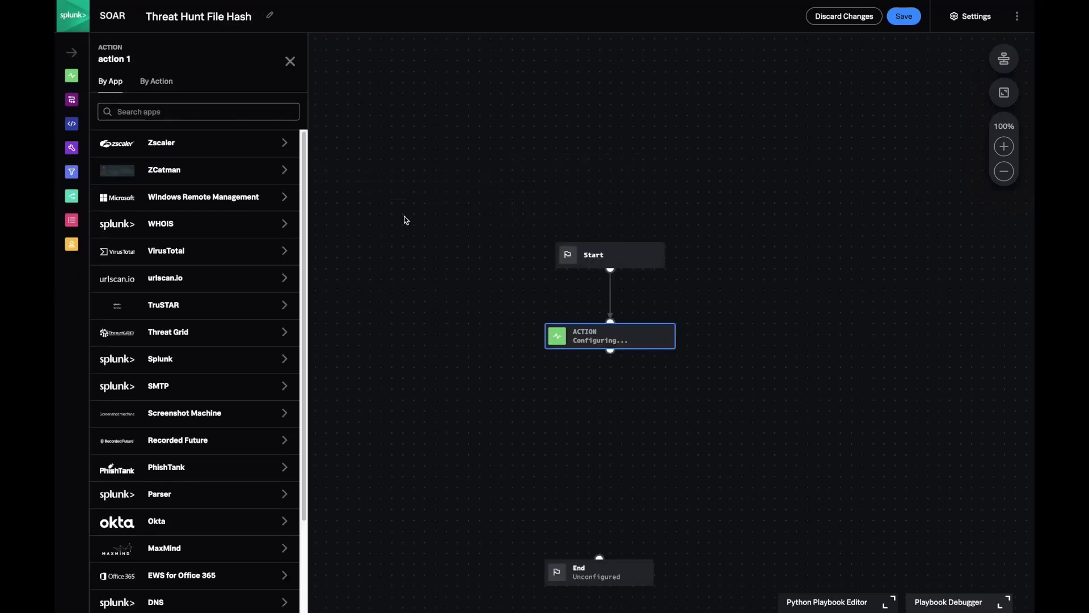
{"action": "left_click", "coordinate": [154, 81]}
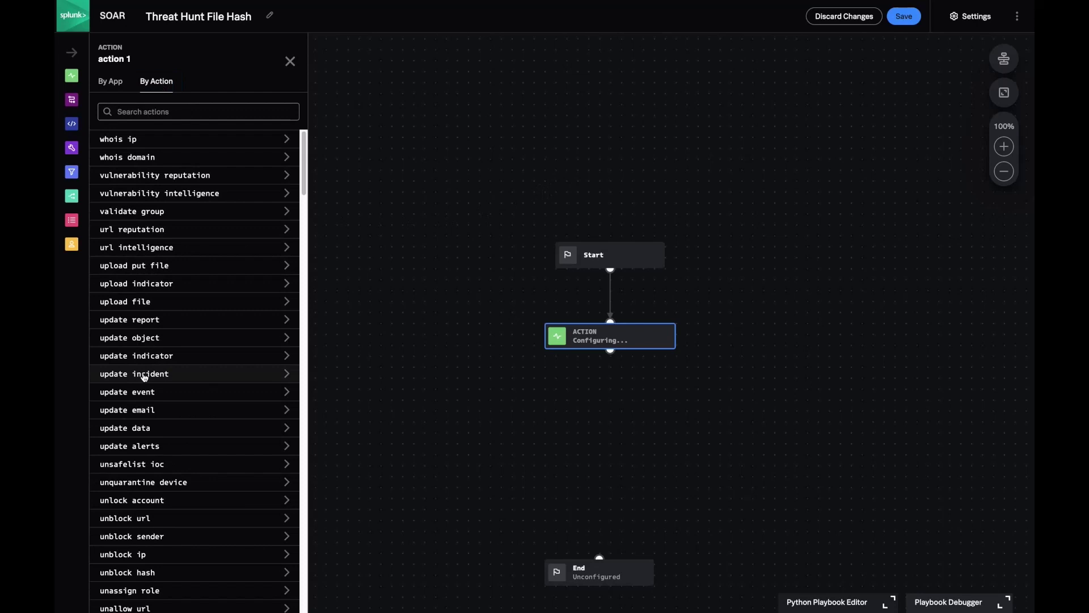
{"action": "left_click", "coordinate": [151, 112]}
{"action": "type", "text": "hunt hash"}
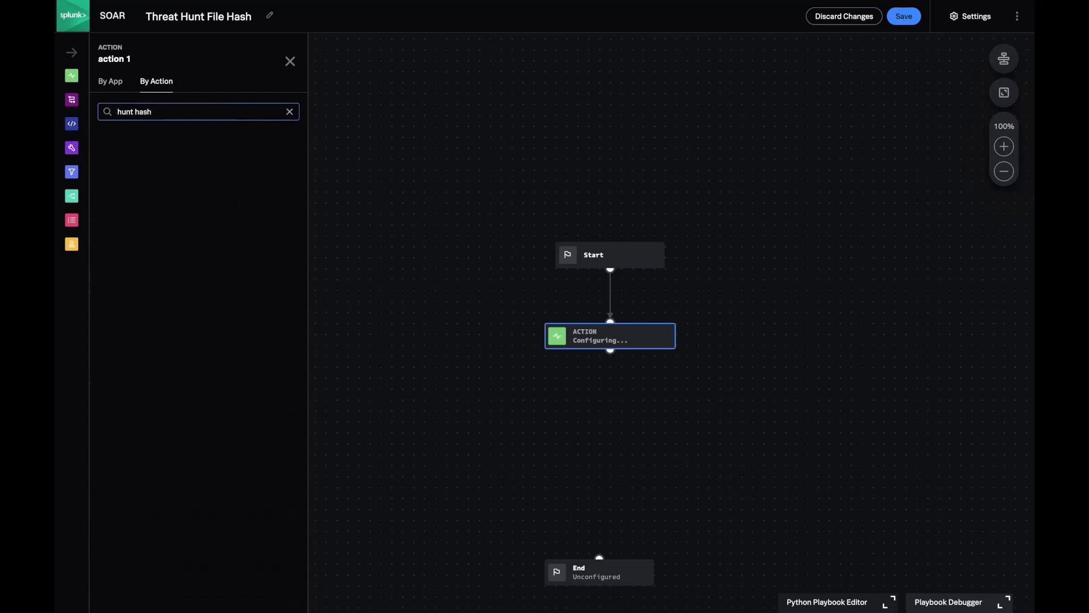
{"action": "double_click", "coordinate": [169, 116]}
{"action": "type", "text": "file"}
{"action": "left_click", "coordinate": [125, 141]}
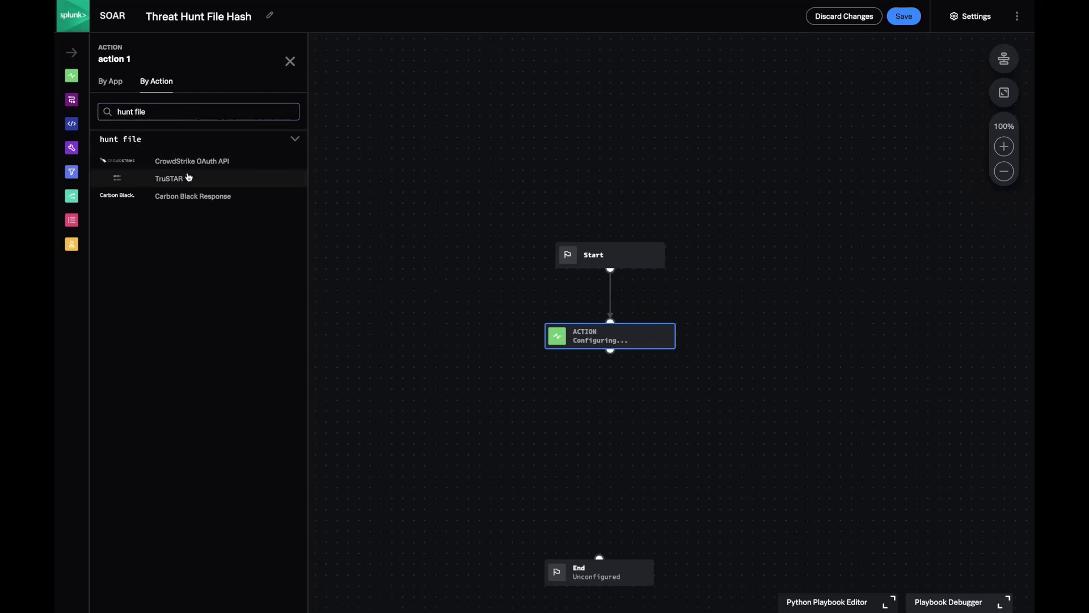
{"action": "left_click", "coordinate": [204, 162]}
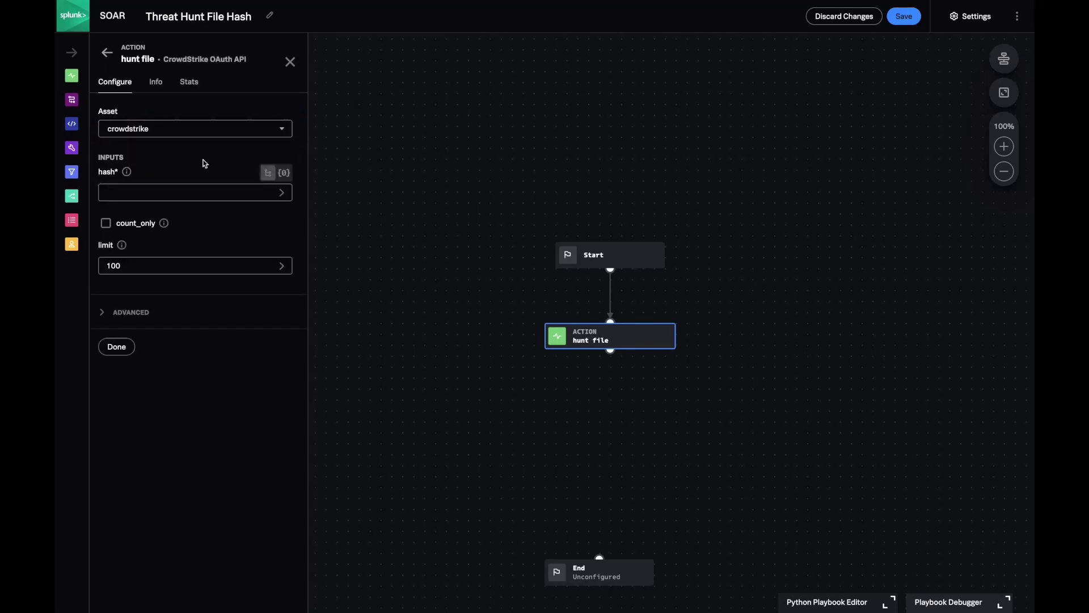
{"action": "left_click", "coordinate": [177, 190]}
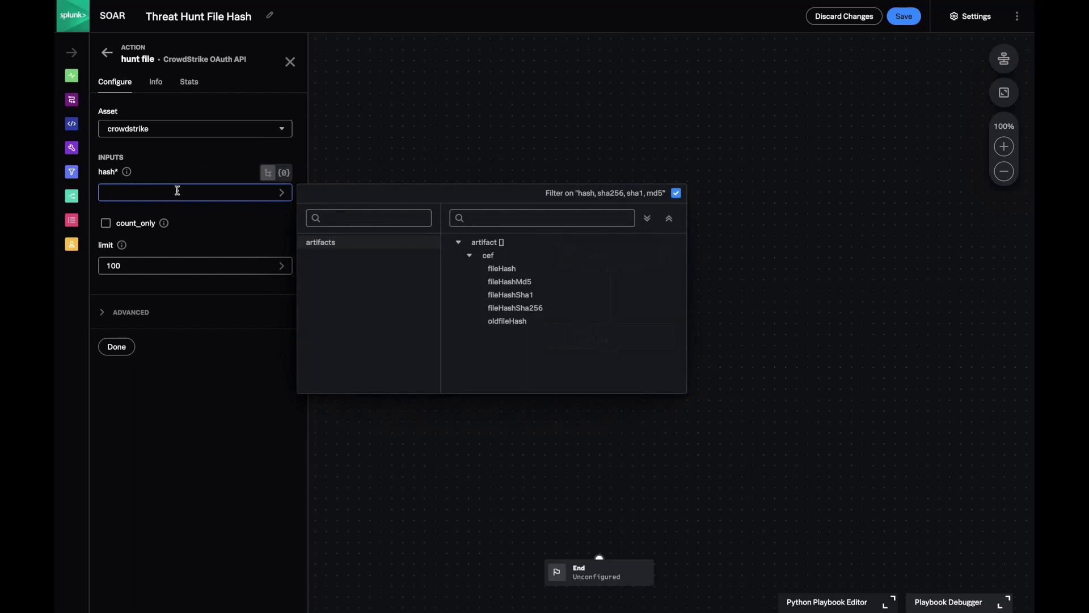
{"action": "left_click", "coordinate": [506, 274]}
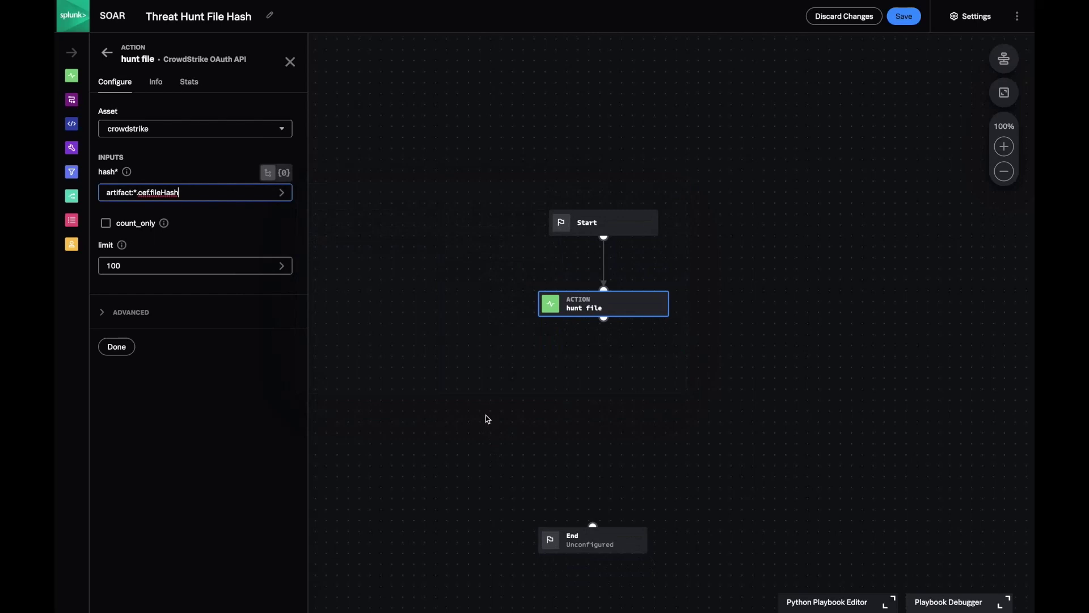
{"action": "left_click", "coordinate": [426, 295]}
Add a filter after hunt file requiring hunt_file_1 summary.device_count > 0.
{"action": "left_click_drag", "start_coordinate": [541, 191], "coordinate": [542, 234]}
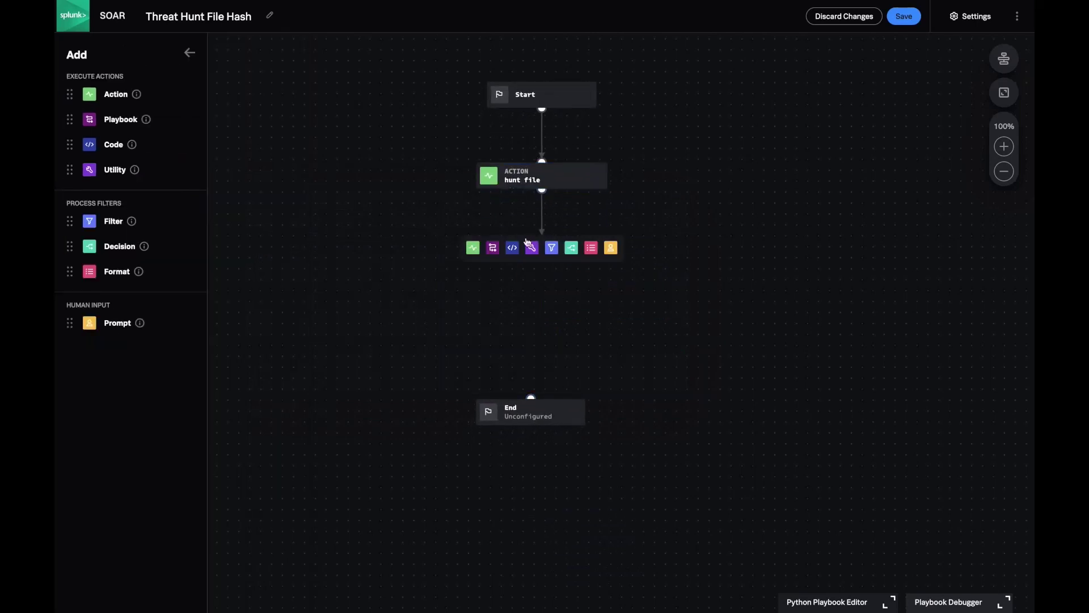
{"action": "left_click", "coordinate": [552, 248]}
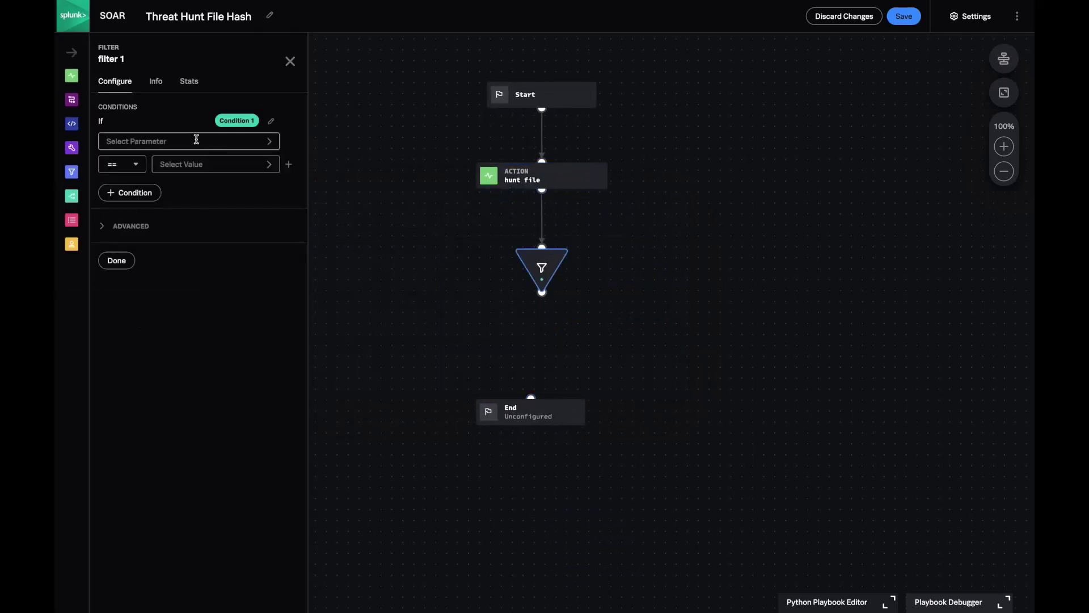
{"action": "left_click", "coordinate": [196, 140]}
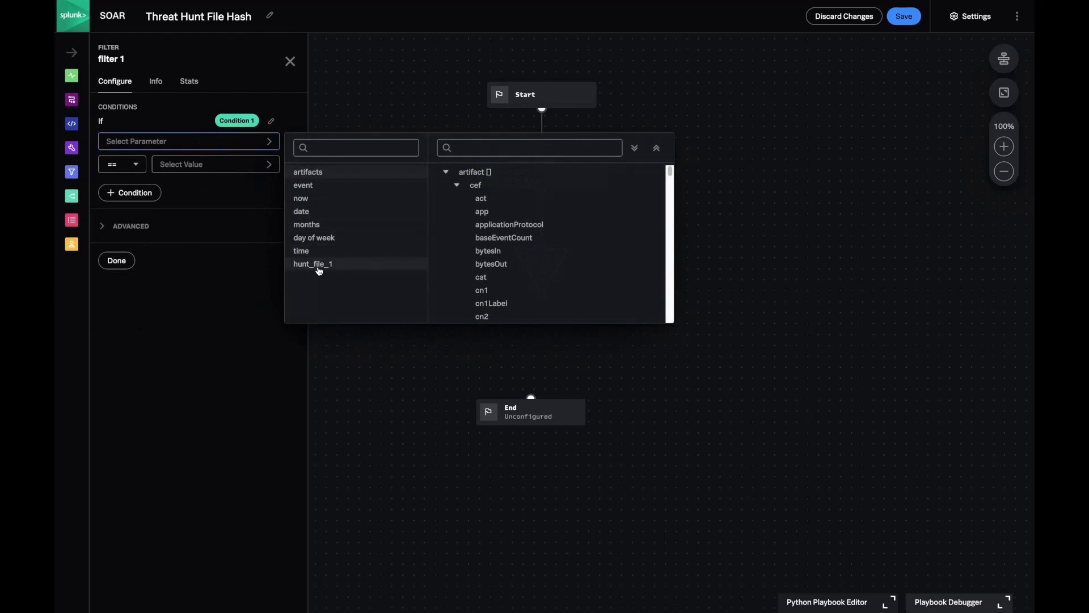
{"action": "left_click", "coordinate": [318, 265]}
{"action": "left_click", "coordinate": [481, 277]}
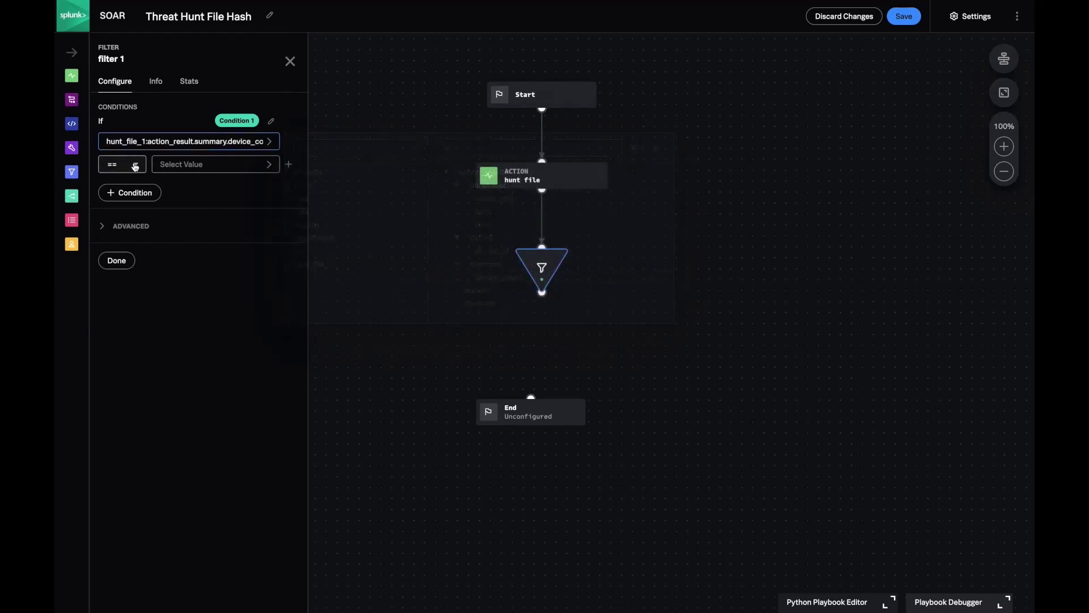
{"action": "left_click", "coordinate": [135, 165]}
{"action": "left_click", "coordinate": [149, 367]}
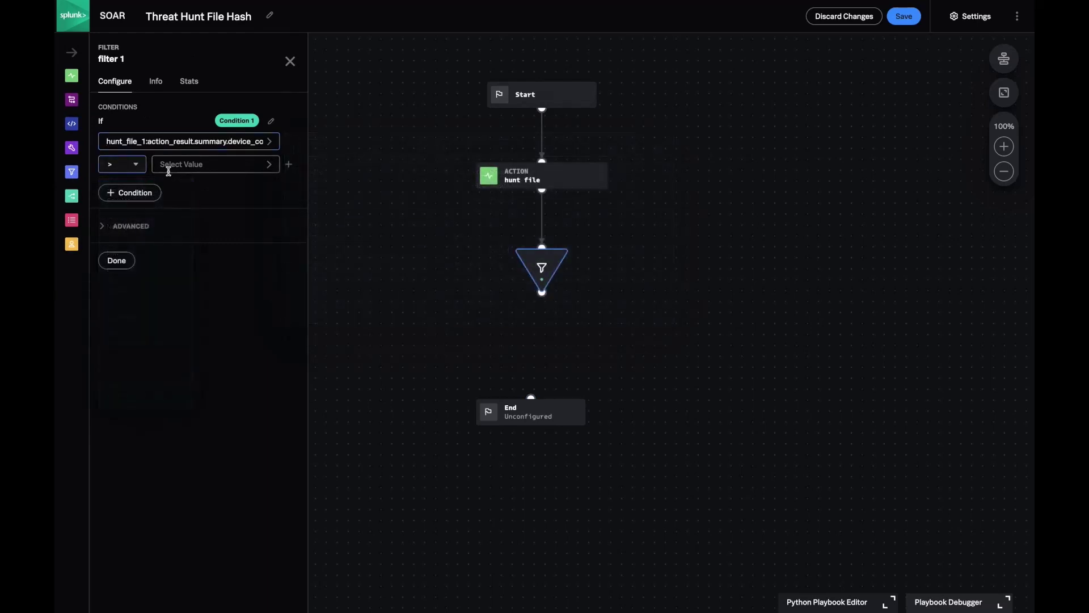
{"action": "left_click", "coordinate": [168, 171]}
{"action": "type", "text": "0"}
Move the End block lower and draw a new connector out of the filter.
{"action": "scroll", "coordinate": [601, 282], "scroll_direction": "down", "scroll_amount": 1}
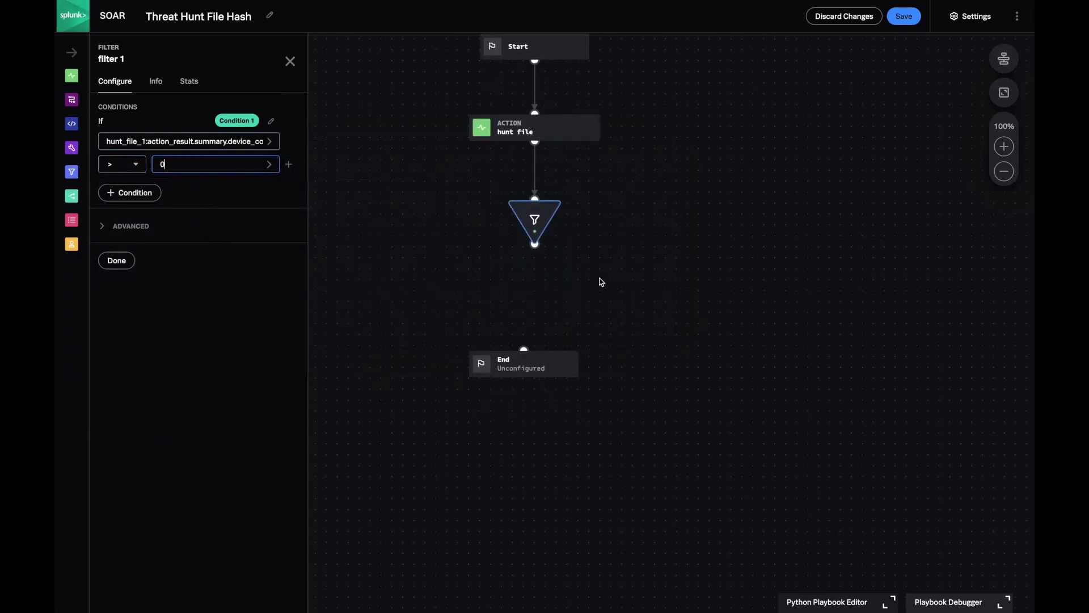
{"action": "scroll", "coordinate": [601, 282], "scroll_direction": "down", "scroll_amount": 1}
{"action": "left_click_drag", "start_coordinate": [533, 340], "coordinate": [533, 548]}
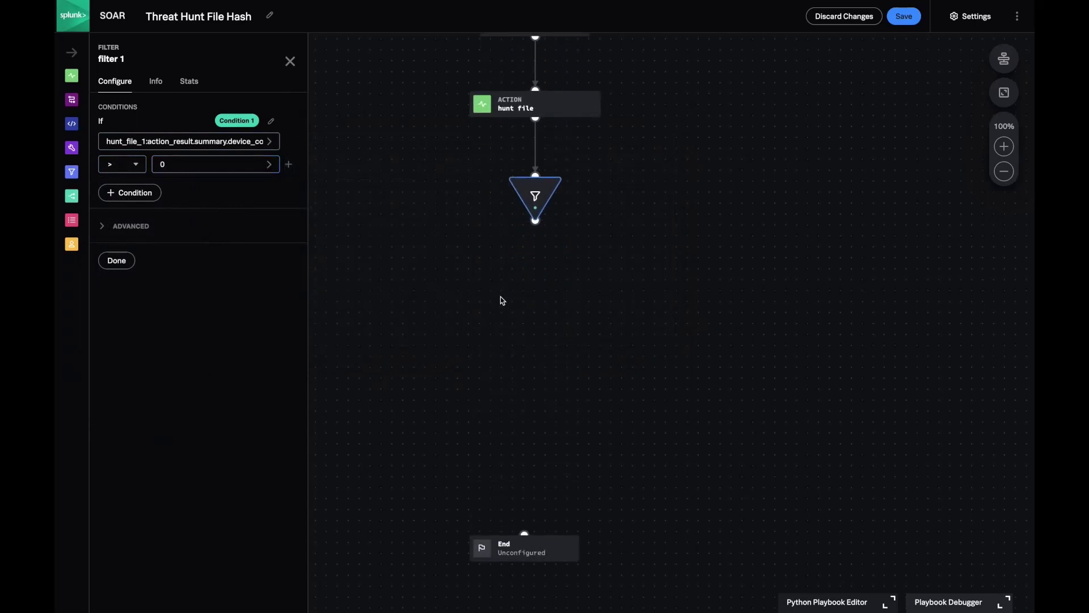
{"action": "left_click_drag", "start_coordinate": [535, 221], "coordinate": [539, 273]}
Make the block after the filter a CrowdStrike OAuth API list processes action.
{"action": "left_click", "coordinate": [467, 278]}
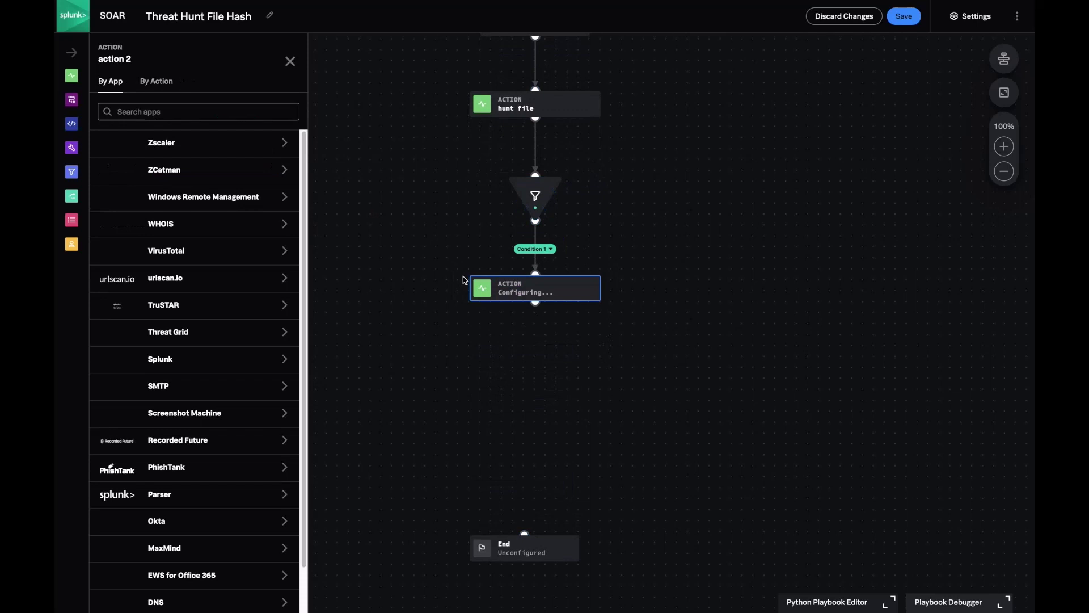
{"action": "left_click", "coordinate": [159, 85]}
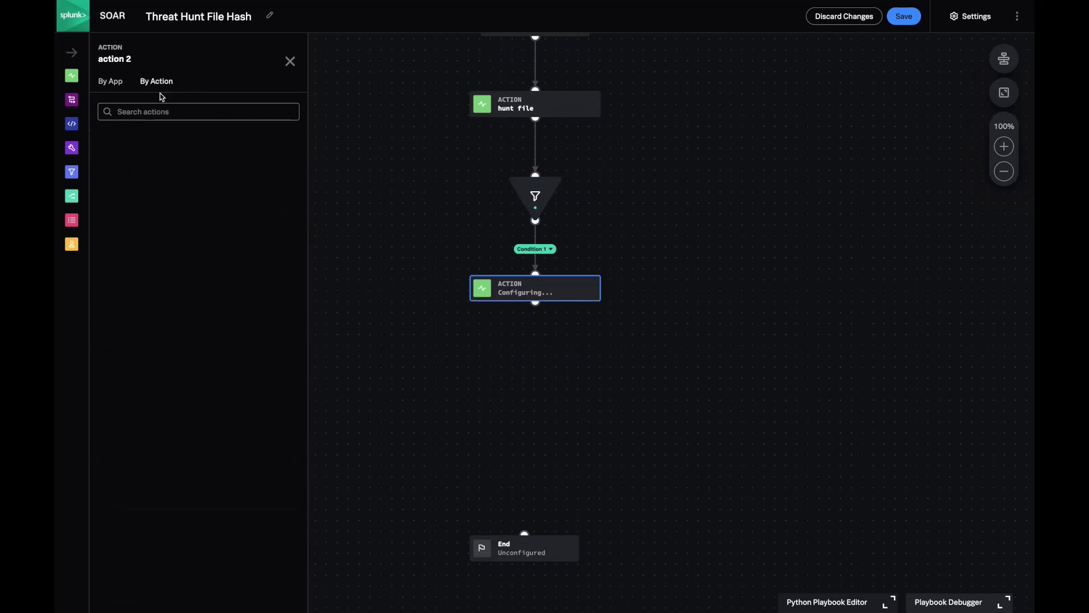
{"action": "left_click", "coordinate": [150, 110]}
{"action": "type", "text": "list processes"}
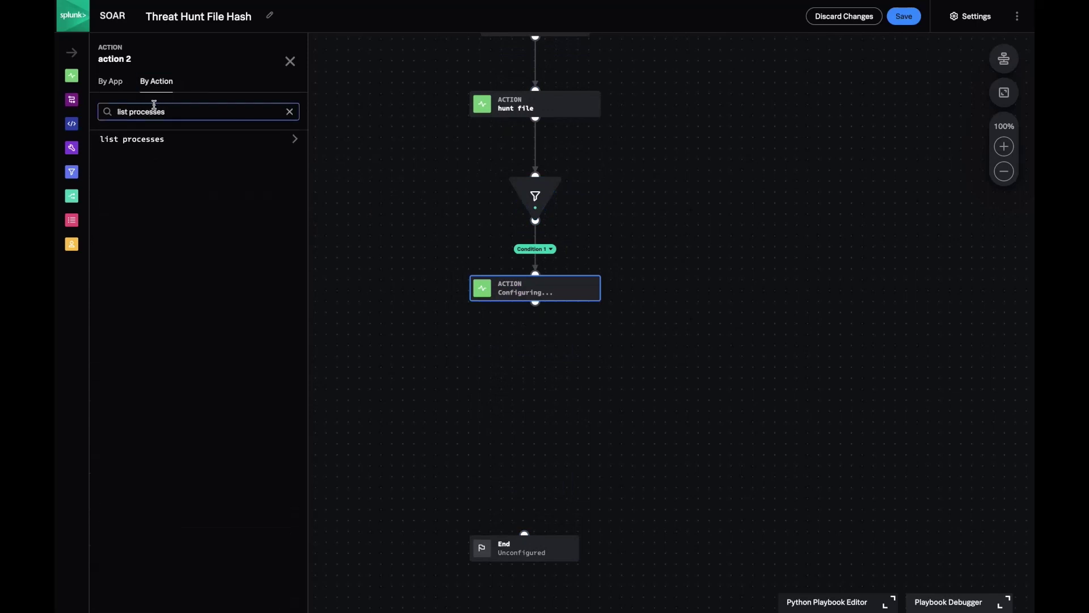
{"action": "left_click", "coordinate": [145, 139]}
{"action": "left_click", "coordinate": [203, 179]}
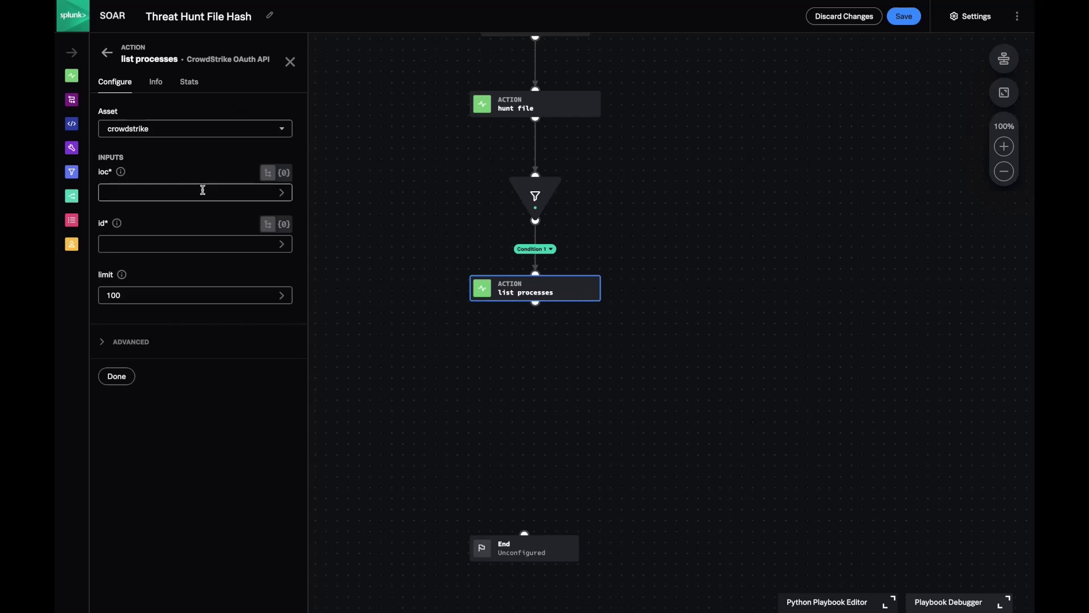
Map list processes' ioc to filter_1's hash and its id to filter_1's device_id.
{"action": "left_click", "coordinate": [203, 192]}
{"action": "left_click", "coordinate": [318, 269]}
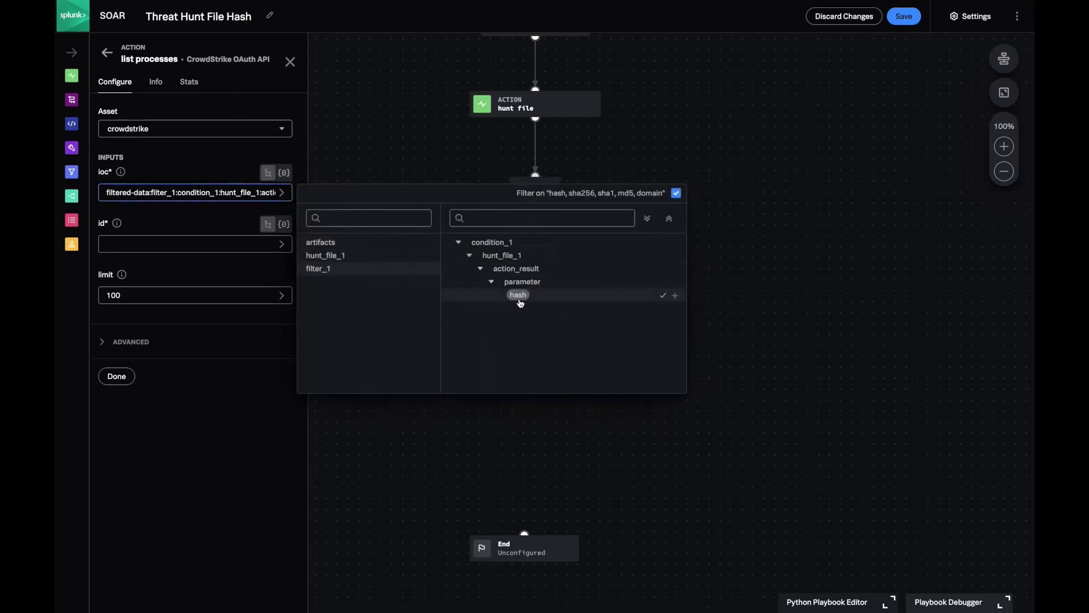
{"action": "left_click", "coordinate": [216, 243]}
{"action": "left_click", "coordinate": [318, 318]}
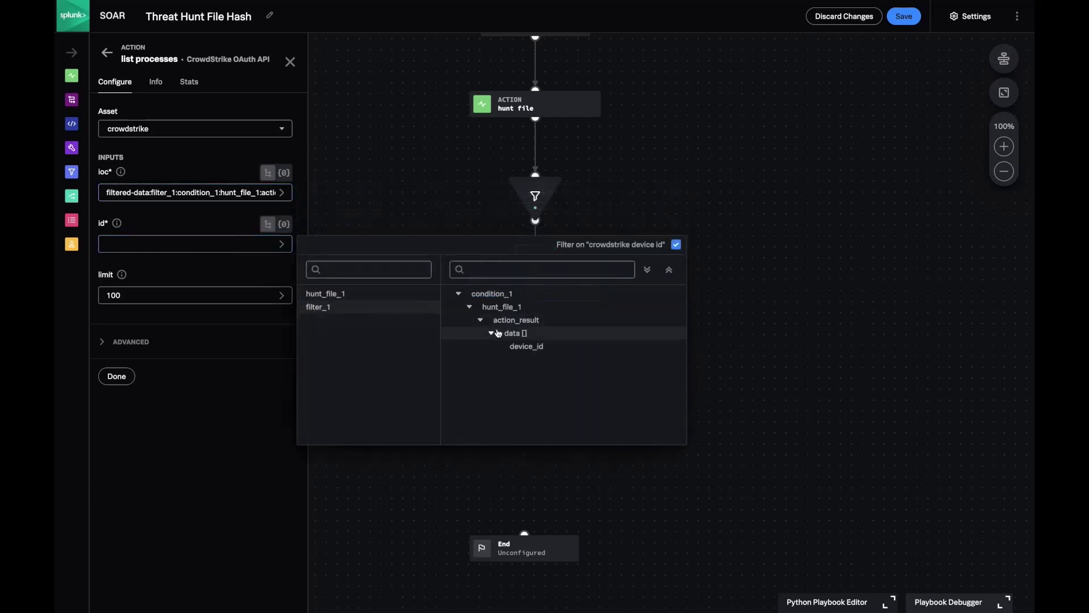
{"action": "left_click", "coordinate": [519, 346]}
{"action": "left_click_drag", "start_coordinate": [510, 413], "coordinate": [511, 342]}
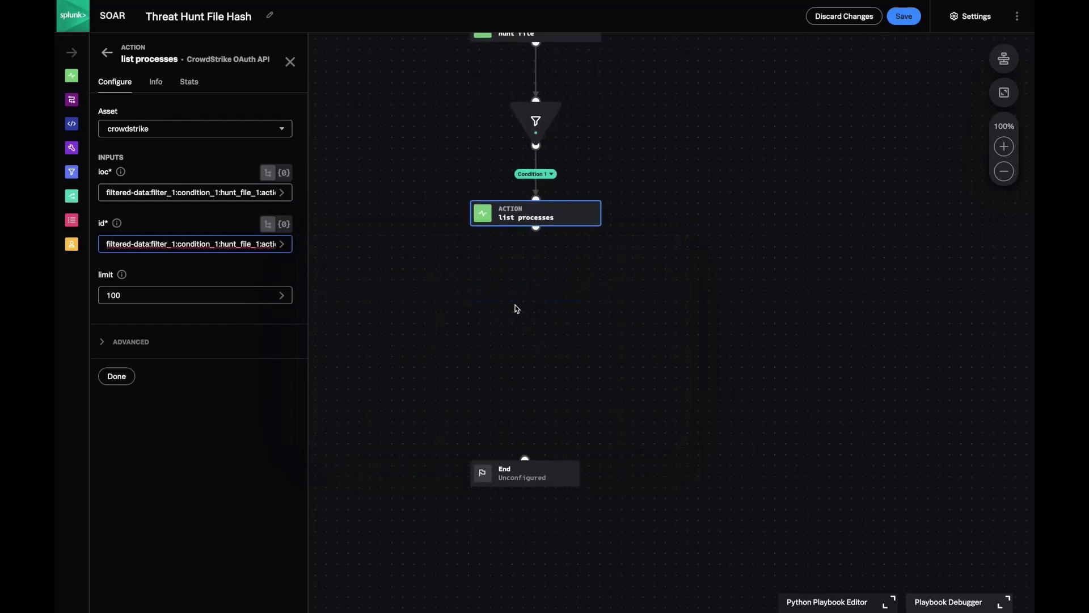
{"action": "left_click_drag", "start_coordinate": [536, 227], "coordinate": [536, 295]}
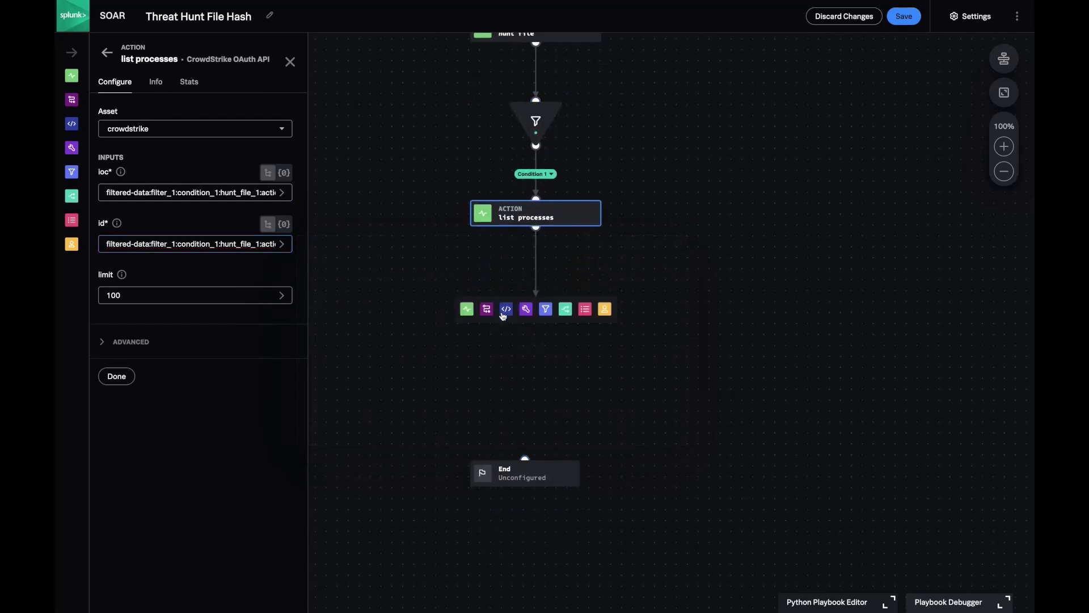
Add a second filter requiring list_processes_1 summary.process_count > 0, followed by a new action block.
{"action": "left_click", "coordinate": [545, 309]}
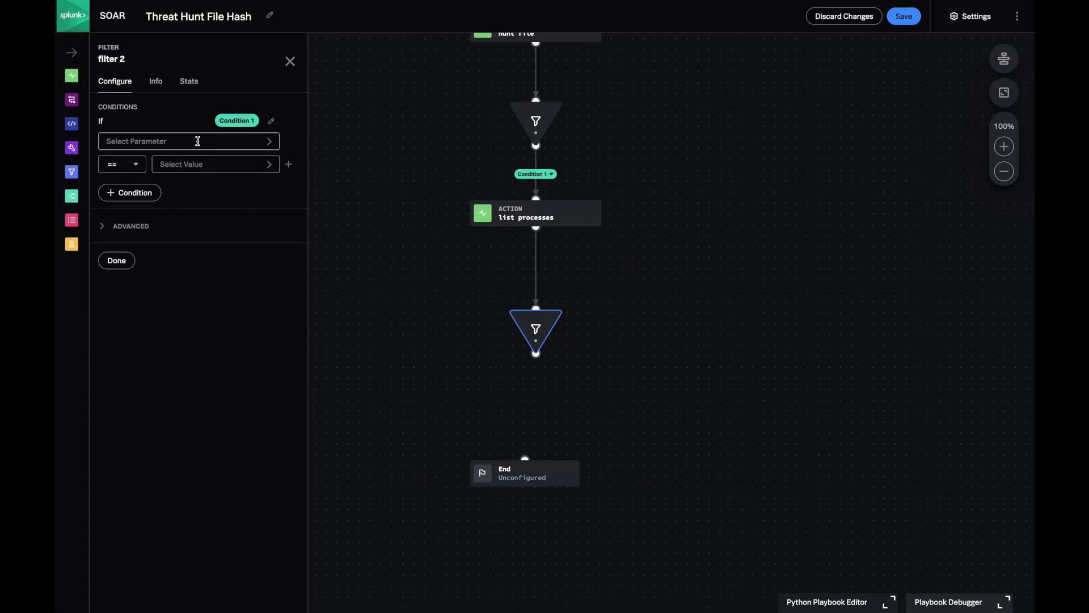
{"action": "left_click", "coordinate": [198, 141]}
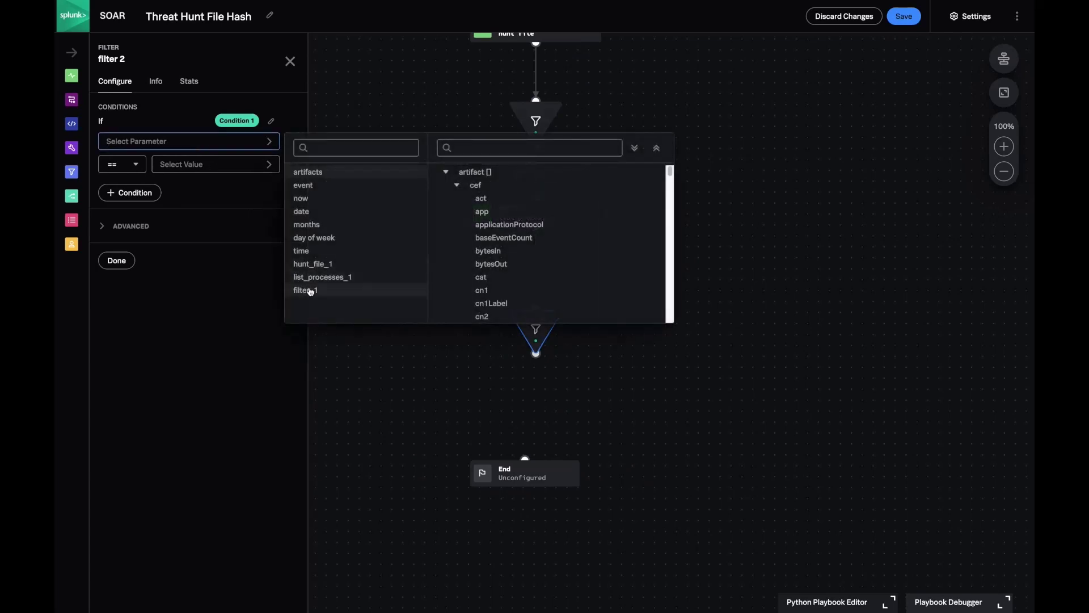
{"action": "left_click", "coordinate": [312, 278]}
{"action": "left_click", "coordinate": [494, 280]}
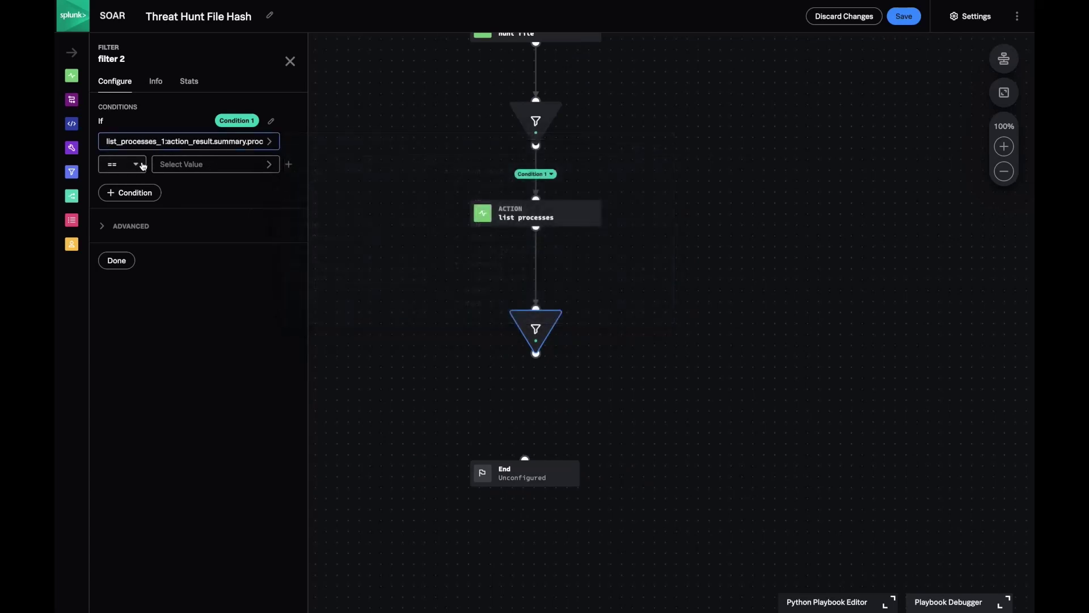
{"action": "left_click", "coordinate": [142, 165]}
{"action": "left_click", "coordinate": [170, 368]}
{"action": "left_click", "coordinate": [168, 163]}
{"action": "type", "text": "0"}
{"action": "left_click_drag", "start_coordinate": [536, 360], "coordinate": [535, 403]}
{"action": "left_click", "coordinate": [465, 412]}
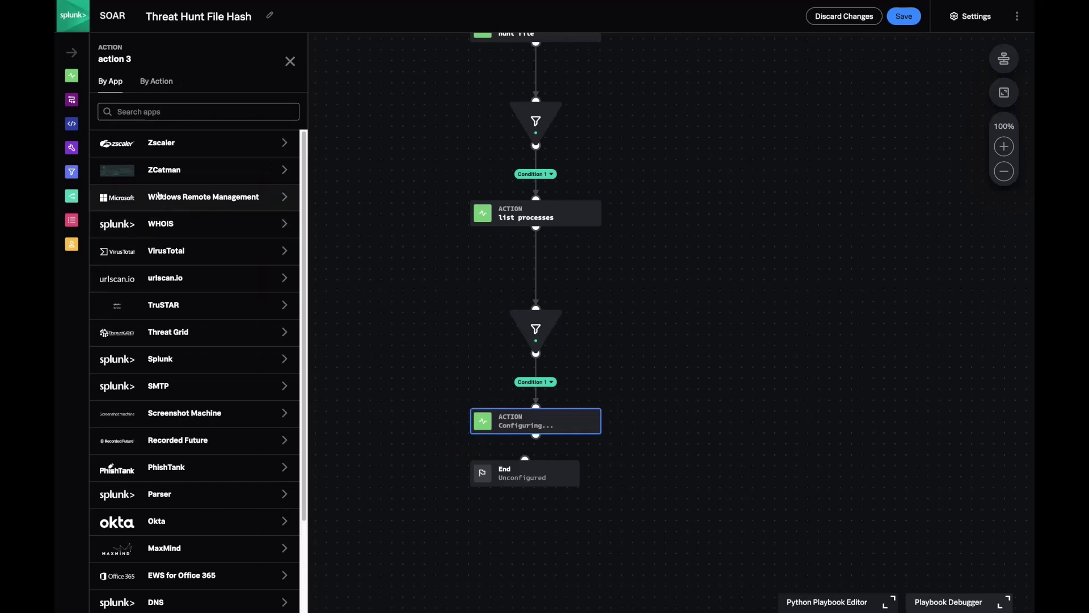
Make the new action CrowdStrike OAuth API's get process detail.
{"action": "left_click", "coordinate": [151, 82]}
{"action": "left_click", "coordinate": [146, 112]}
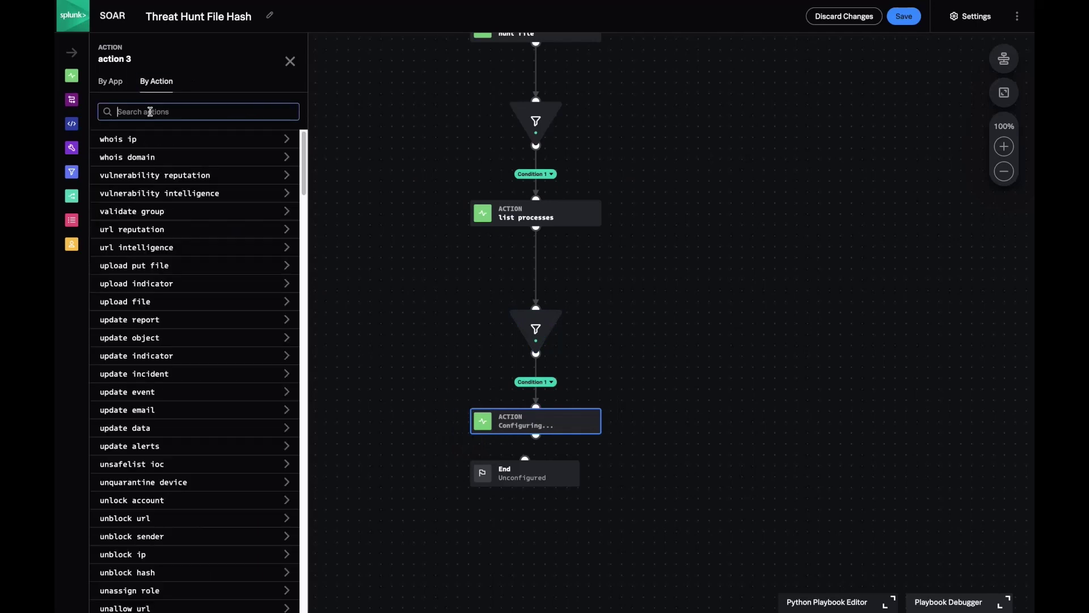
{"action": "type", "text": "get process"}
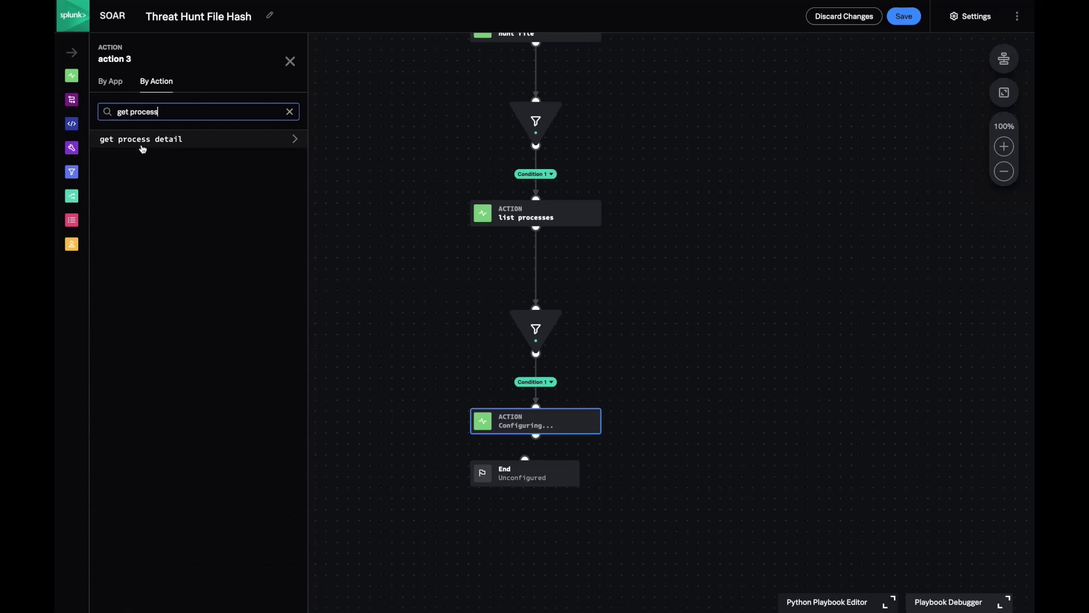
{"action": "left_click", "coordinate": [142, 142]}
{"action": "left_click", "coordinate": [154, 163]}
Feed falcon_process_id from filter_2's filtered data and save the playbook.
{"action": "left_click", "coordinate": [174, 191]}
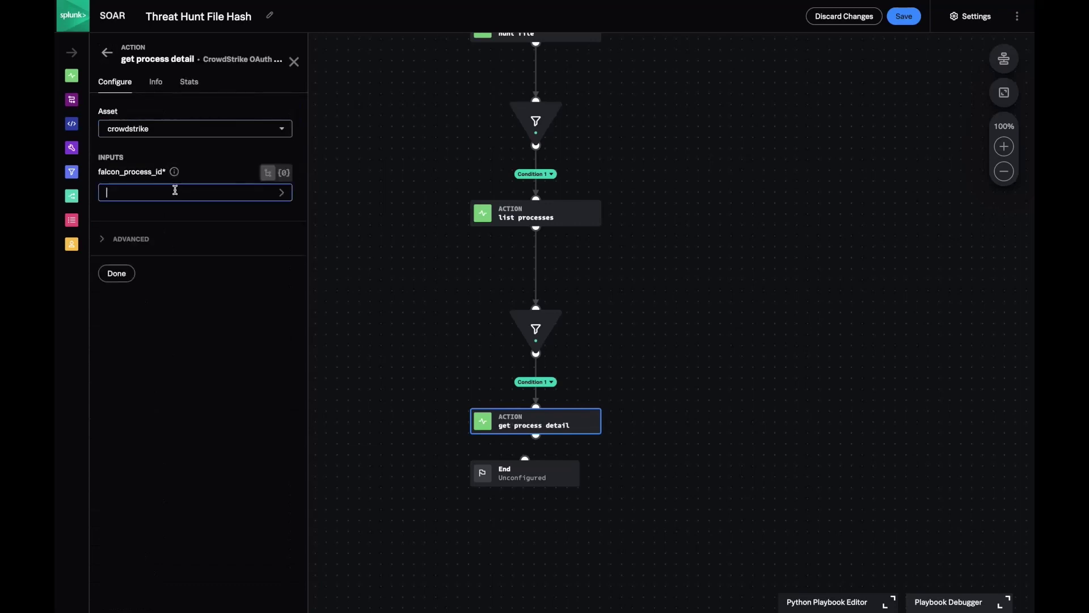
{"action": "left_click", "coordinate": [319, 255]}
{"action": "left_click", "coordinate": [543, 296]}
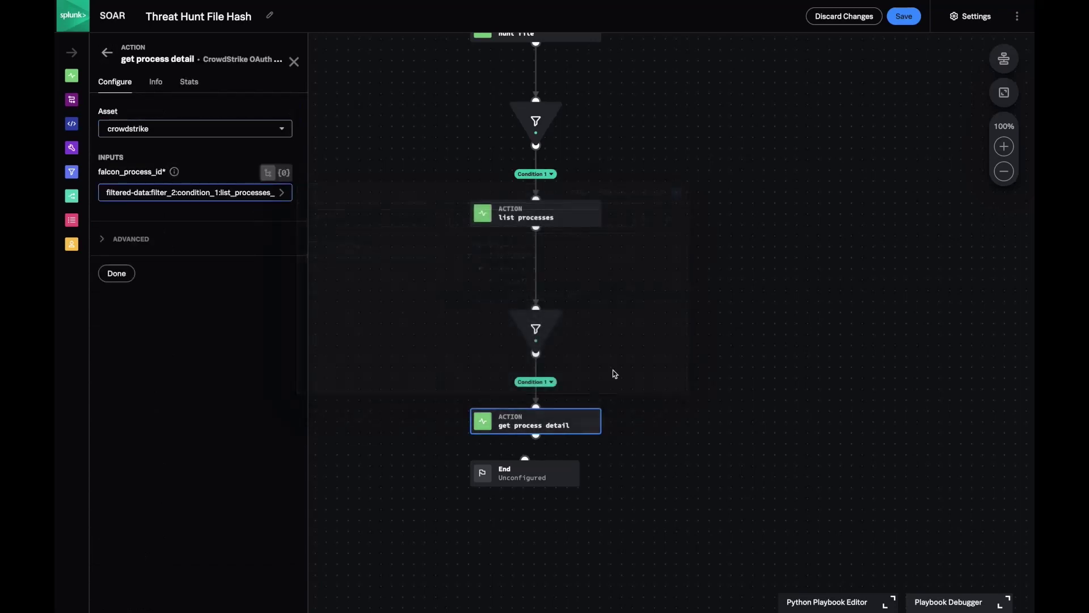
{"action": "scroll", "coordinate": [622, 329], "scroll_direction": "down", "scroll_amount": 3}
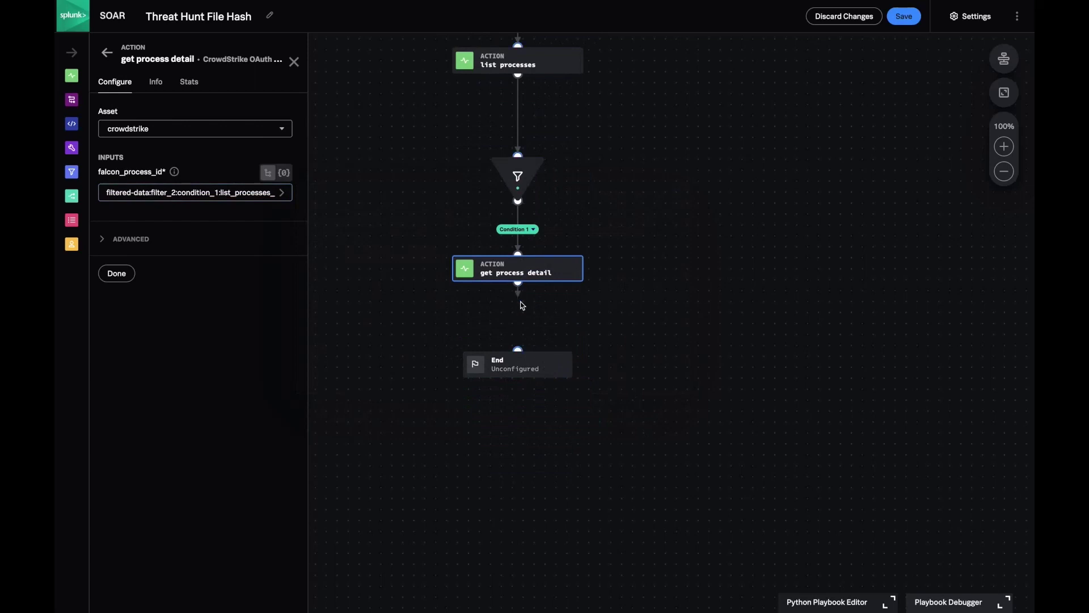
{"action": "left_click", "coordinate": [907, 17]}
Set Operates on to *, save with comment 'initial commit', and return to the SOAR home.
{"action": "left_click", "coordinate": [891, 135]}
{"action": "left_click", "coordinate": [885, 163]}
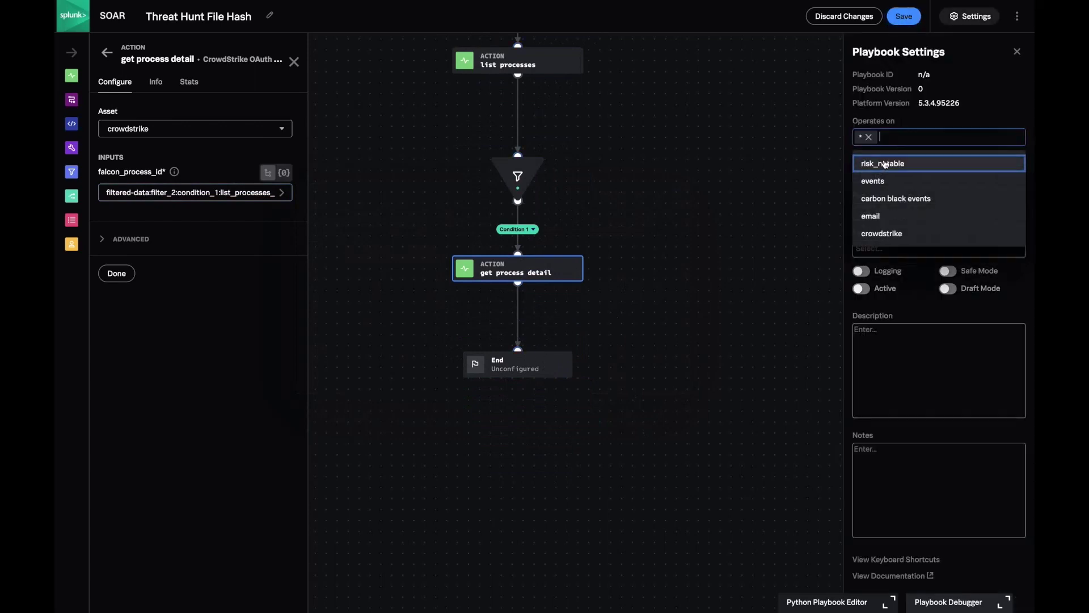
{"action": "left_click", "coordinate": [903, 16]}
{"action": "type", "text": "initial commit"}
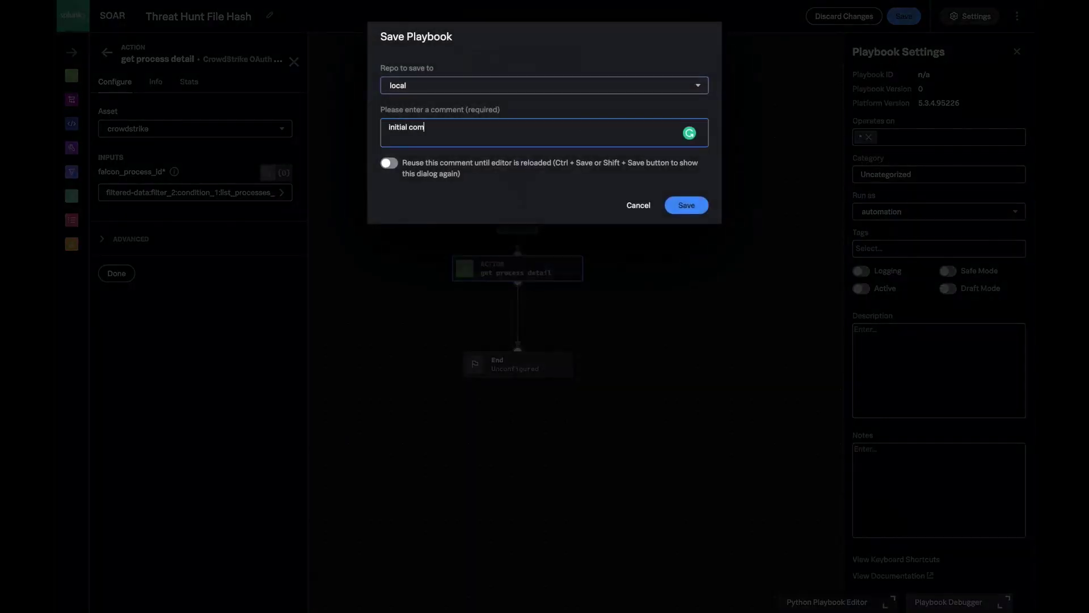
{"action": "left_click", "coordinate": [695, 205]}
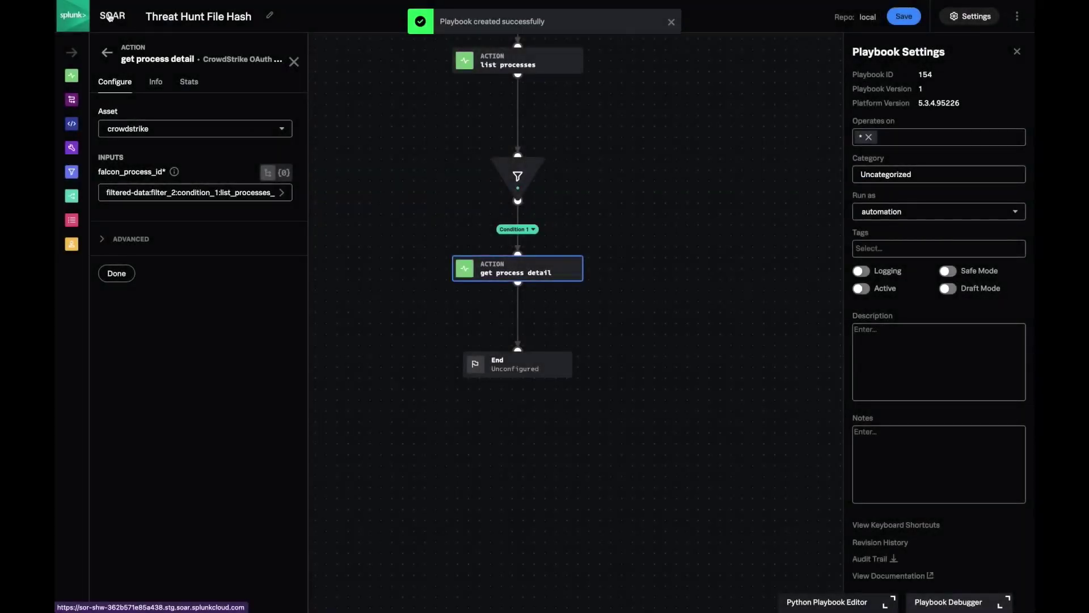
{"action": "left_click", "coordinate": [109, 17]}
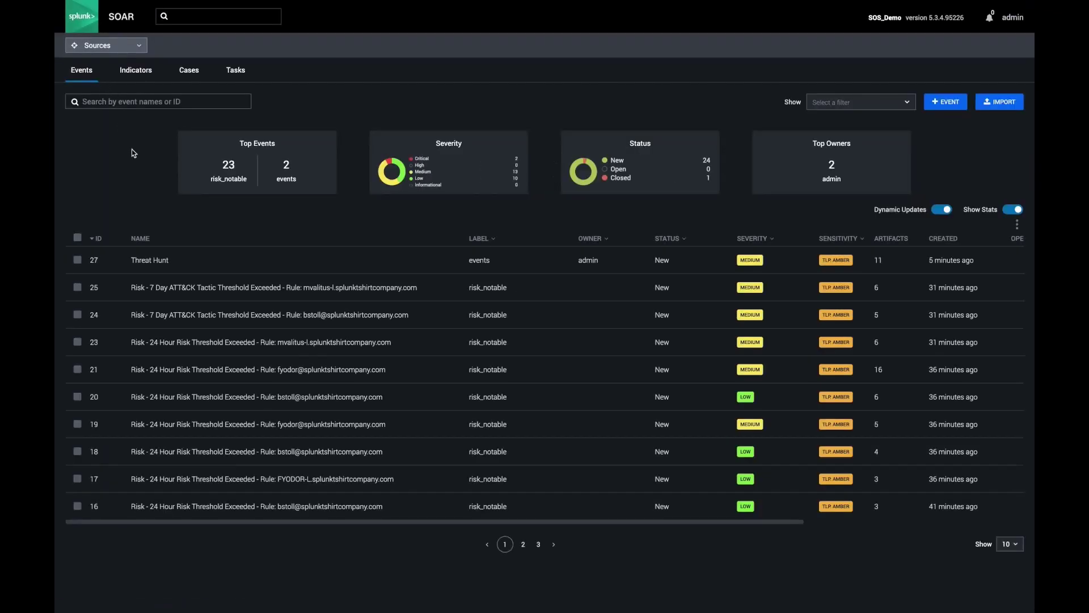
Open the Threat Hunt event and select all 11 of its artifacts.
{"action": "left_click", "coordinate": [150, 265]}
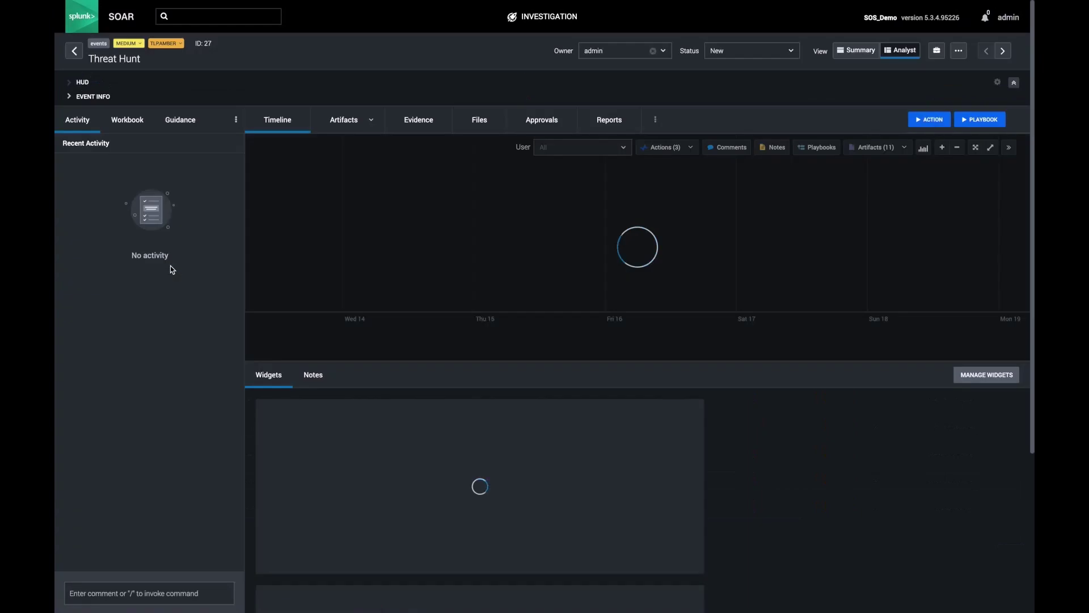
{"action": "left_click", "coordinate": [352, 126]}
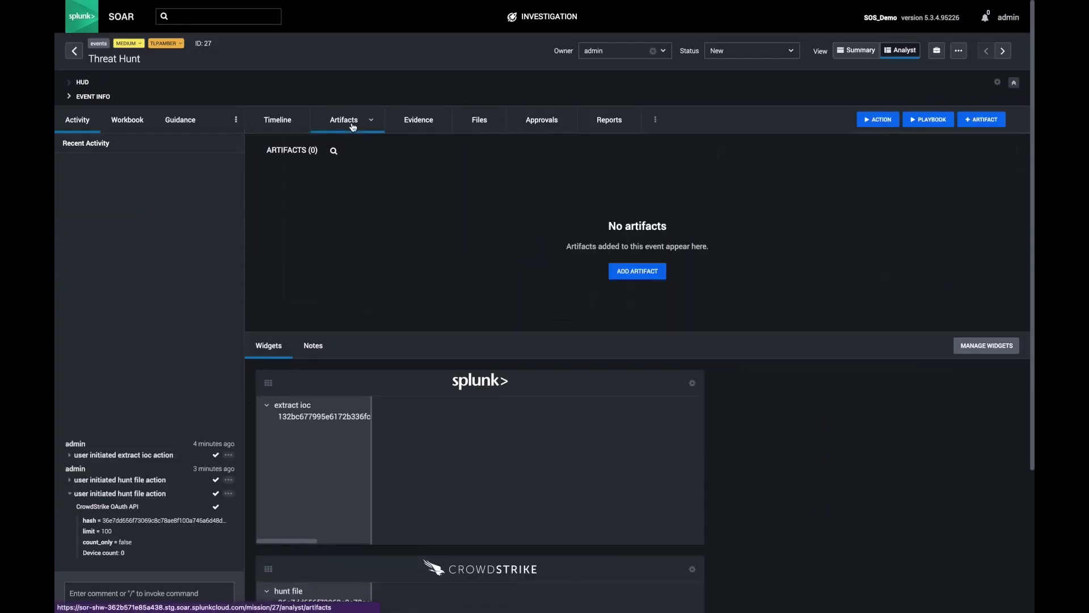
{"action": "left_click", "coordinate": [268, 172]}
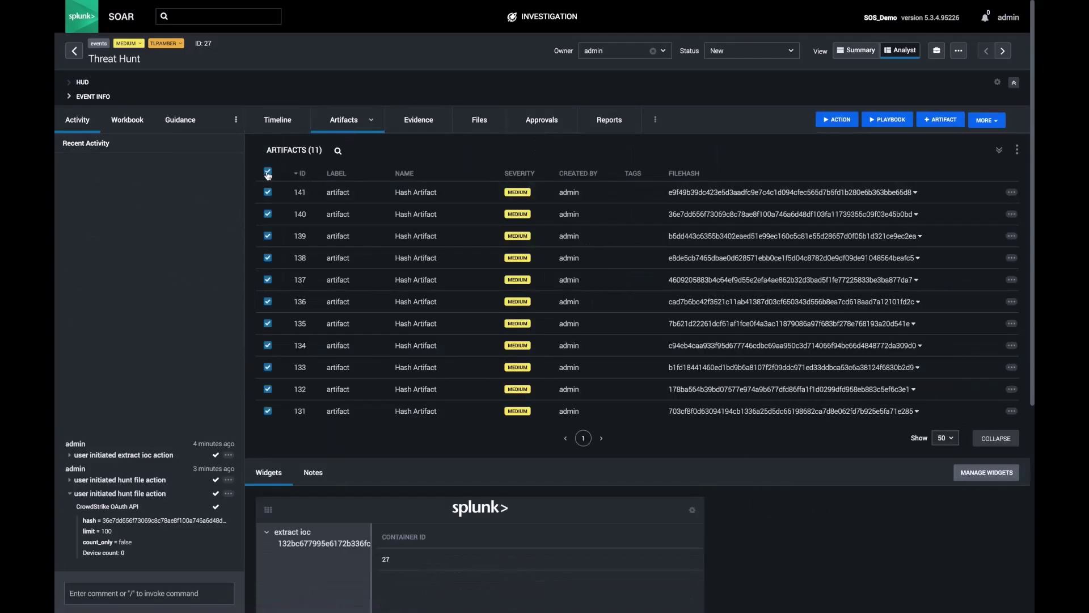
Start Run Playbook on the selected artifacts and search for 'threat hunt'.
{"action": "left_click", "coordinate": [971, 126]}
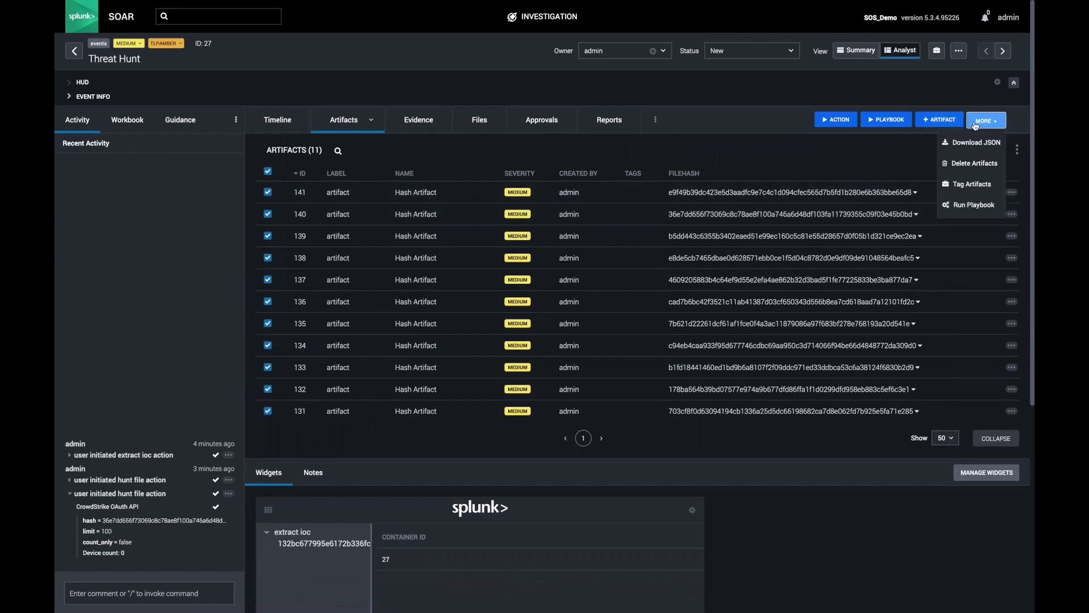
{"action": "left_click", "coordinate": [965, 206]}
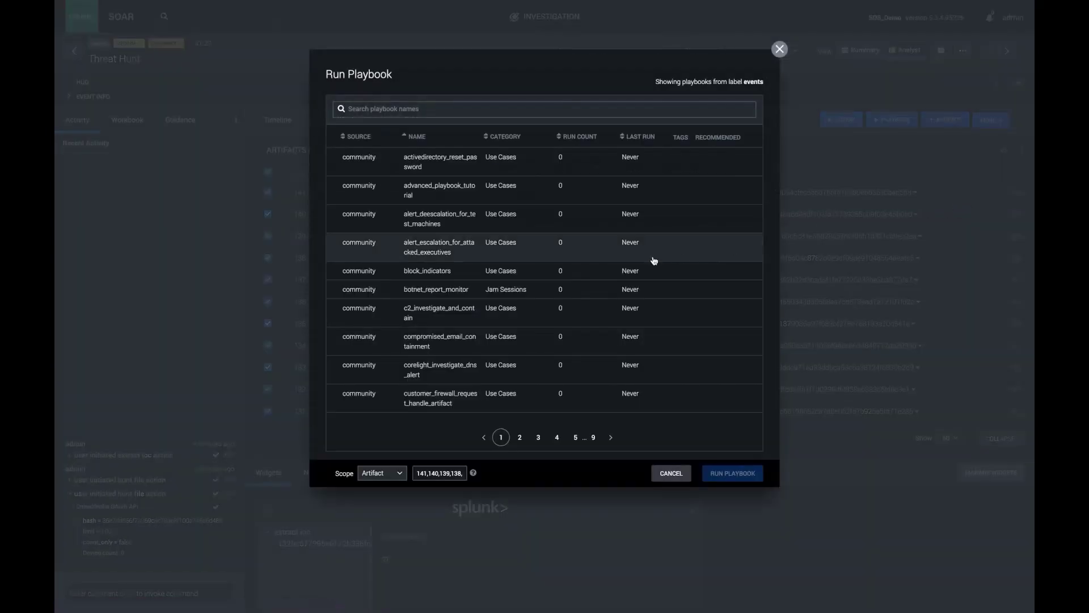
{"action": "type", "text": "t"}
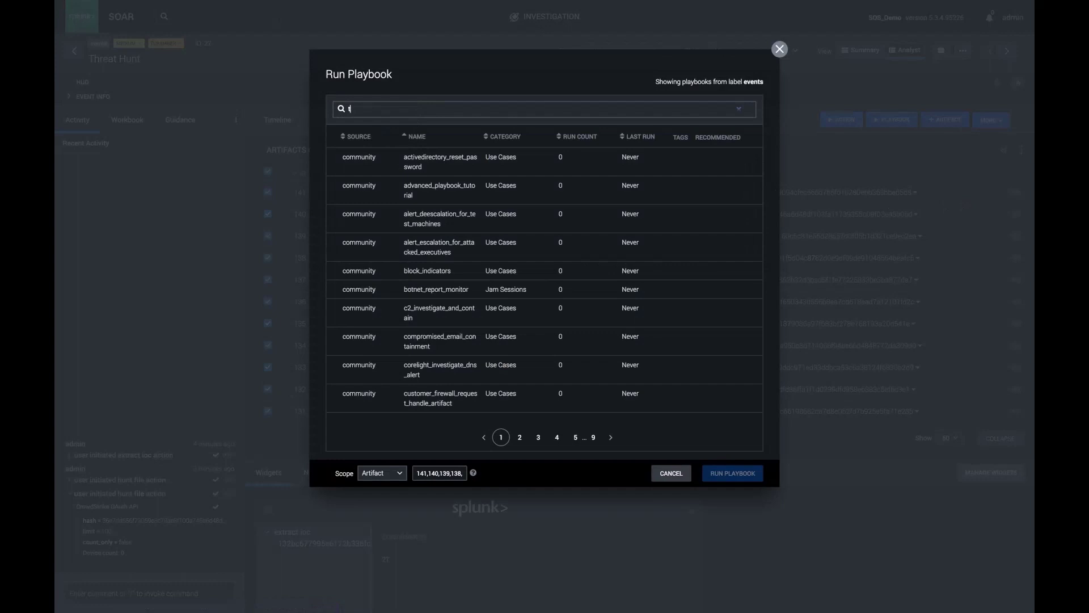
{"action": "type", "text": "hreat hunt"}
{"action": "key", "text": "Return"}
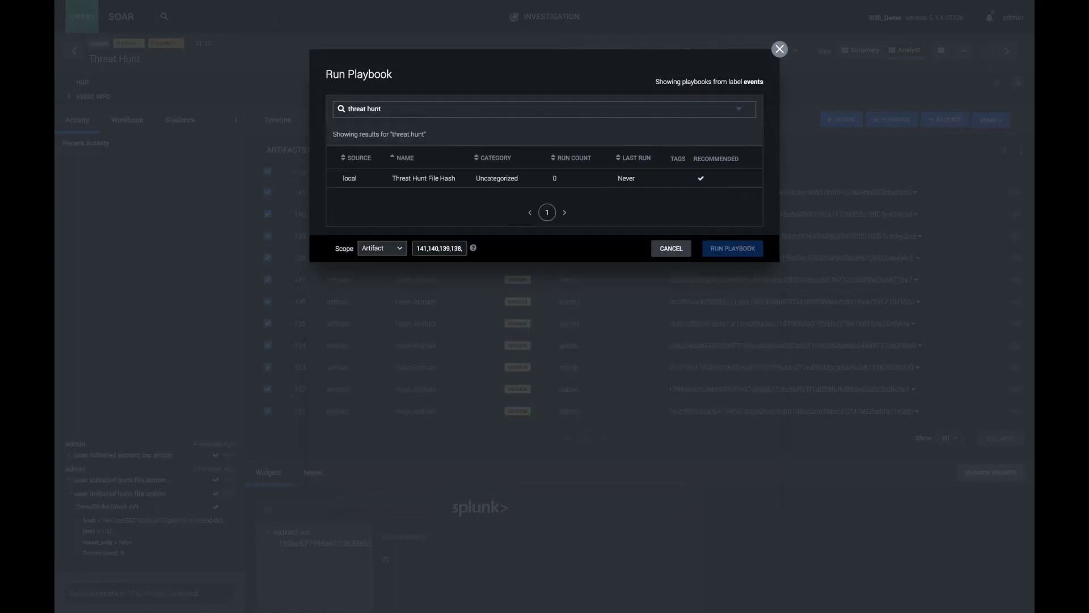
Run the Threat Hunt File Hash playbook on the selected artifacts.
{"action": "left_click", "coordinate": [438, 179]}
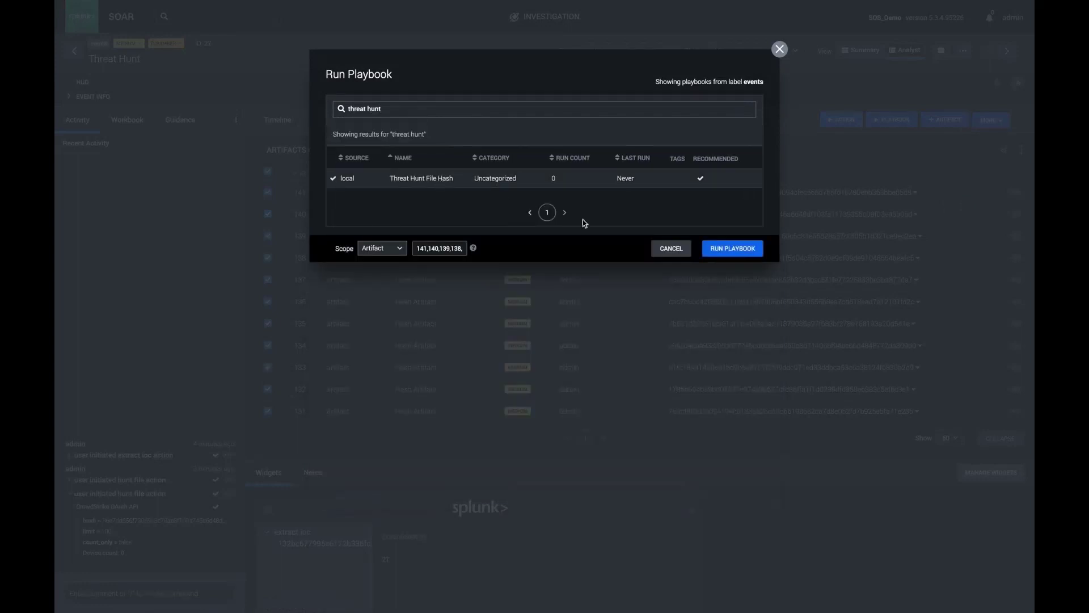
{"action": "left_click", "coordinate": [731, 249]}
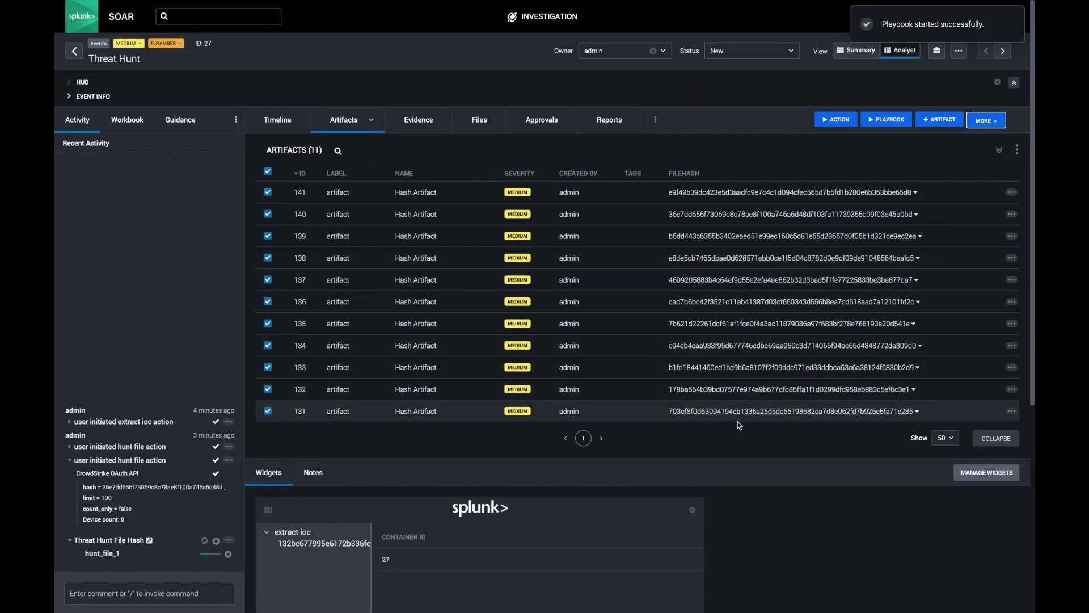
{"action": "scroll", "coordinate": [755, 439], "scroll_direction": "down", "scroll_amount": 3}
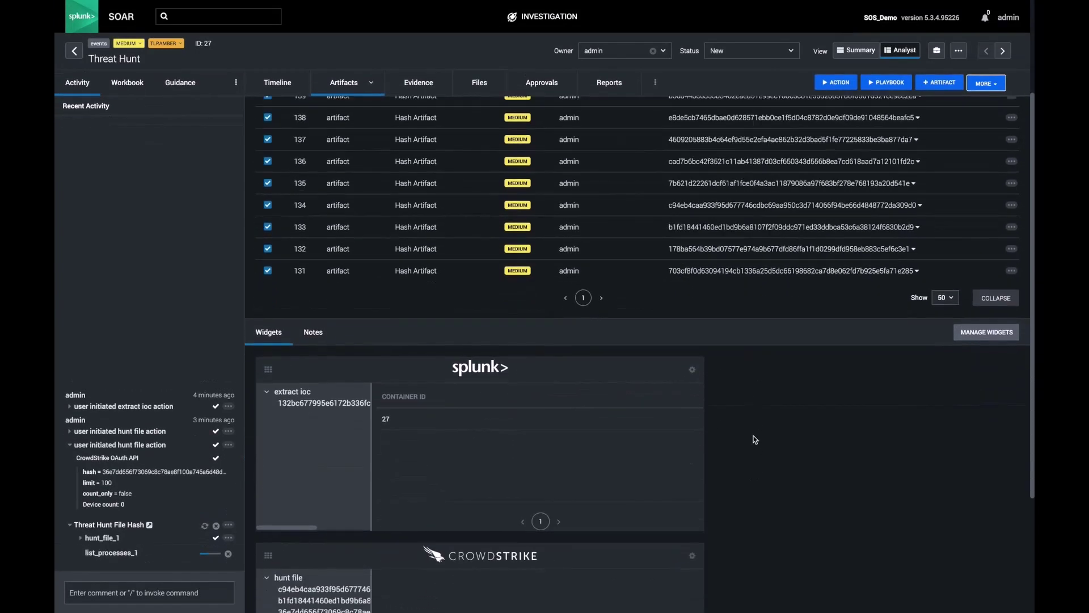
{"action": "scroll", "coordinate": [755, 439], "scroll_direction": "down", "scroll_amount": 3}
Hide the Parser widget, save the layout, and set the CrowdStrike widget to full size.
{"action": "left_click", "coordinate": [987, 178]}
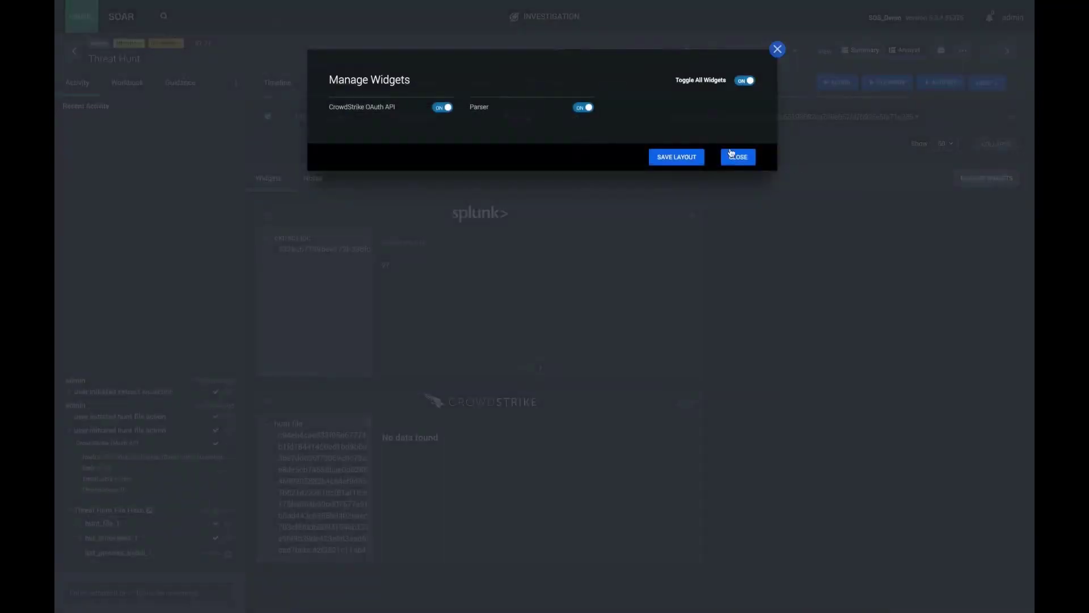
{"action": "left_click", "coordinate": [582, 108]}
{"action": "left_click", "coordinate": [677, 158]}
{"action": "left_click", "coordinate": [582, 108]}
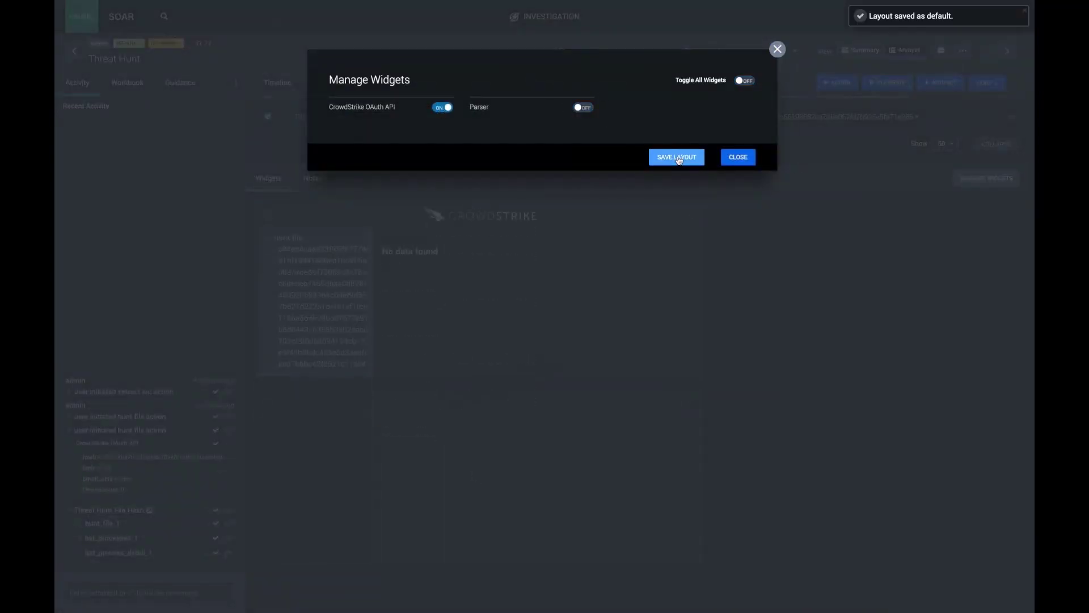
{"action": "left_click", "coordinate": [679, 159]}
{"action": "left_click", "coordinate": [738, 158]}
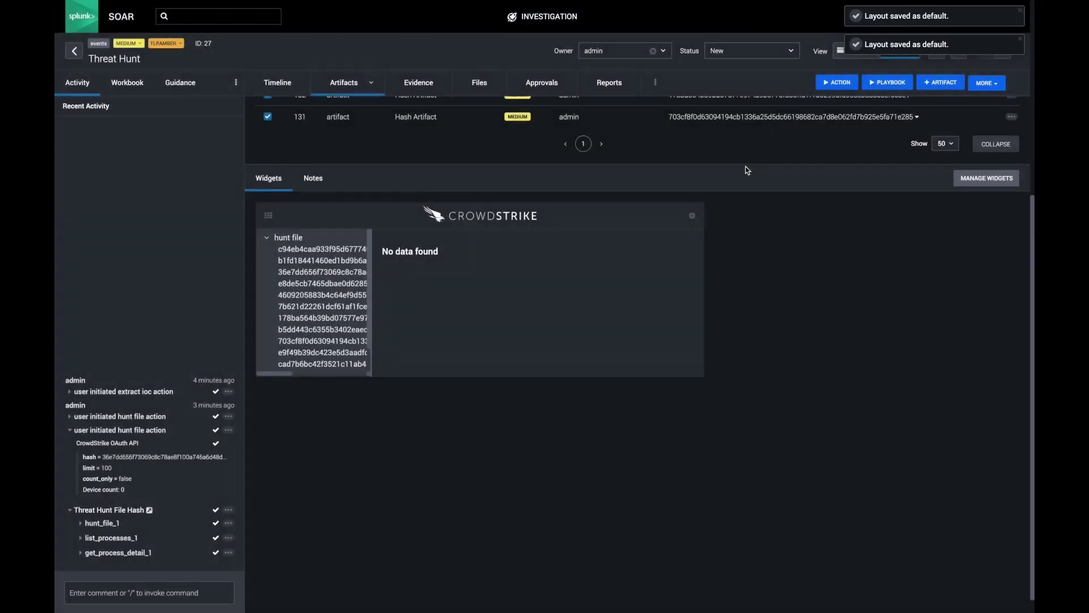
{"action": "left_click", "coordinate": [692, 216]}
{"action": "left_click", "coordinate": [747, 282]}
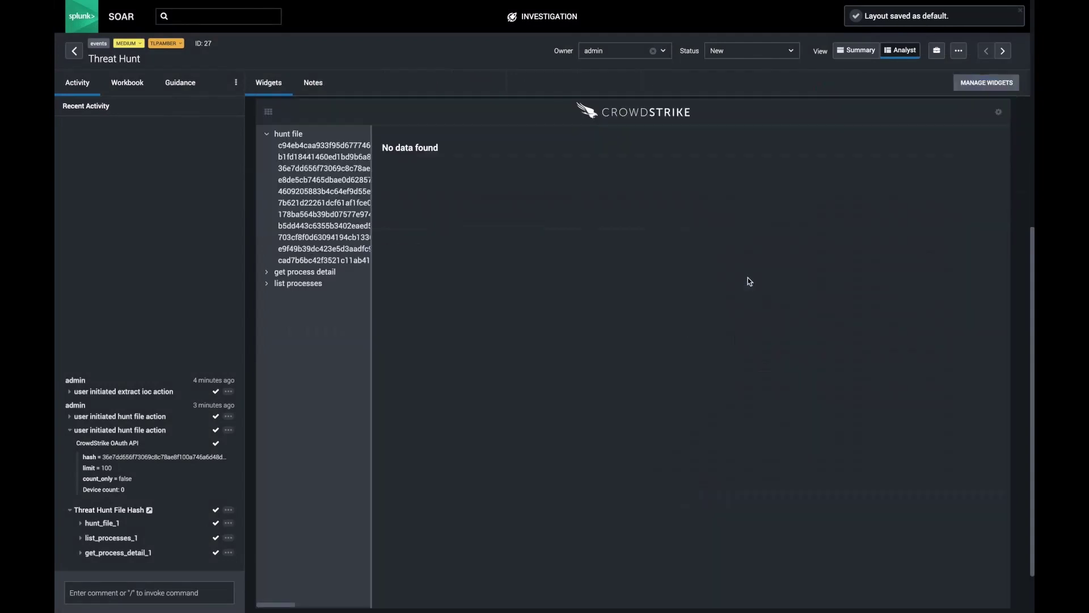
Show get process detail for C:\Windows\Temp\djwablp.exe, scrolled to its CrowdStrike Device ID.
{"action": "left_click", "coordinate": [268, 273]}
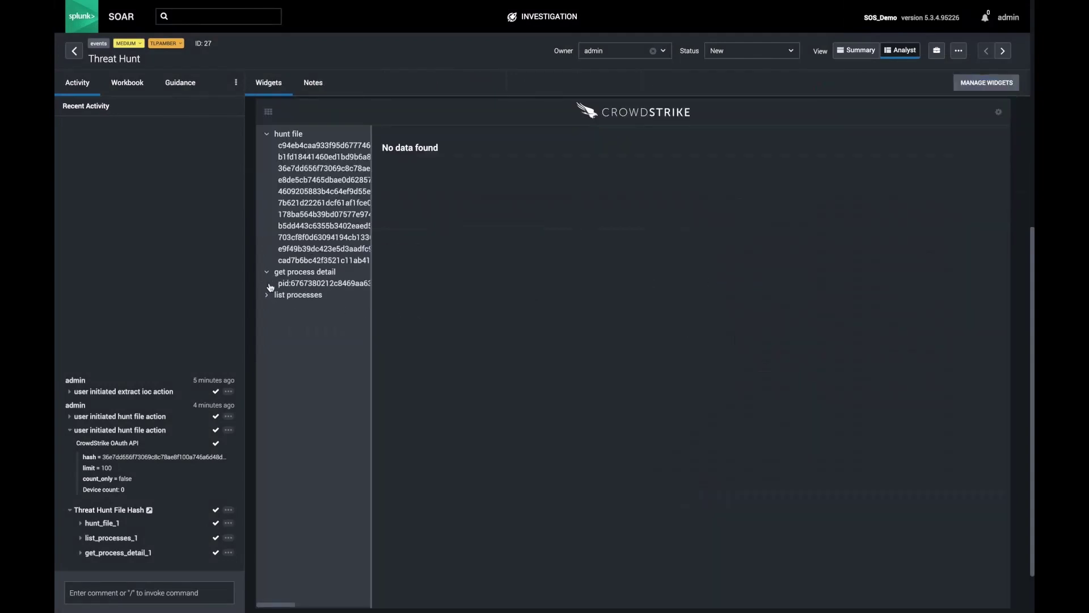
{"action": "left_click", "coordinate": [266, 296]}
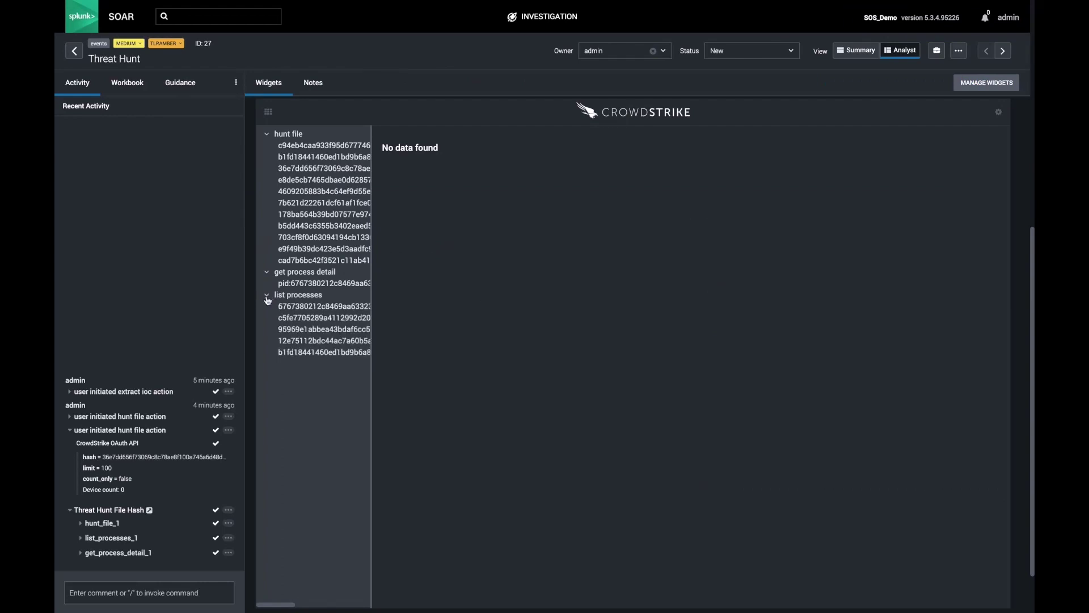
{"action": "left_click", "coordinate": [308, 284]}
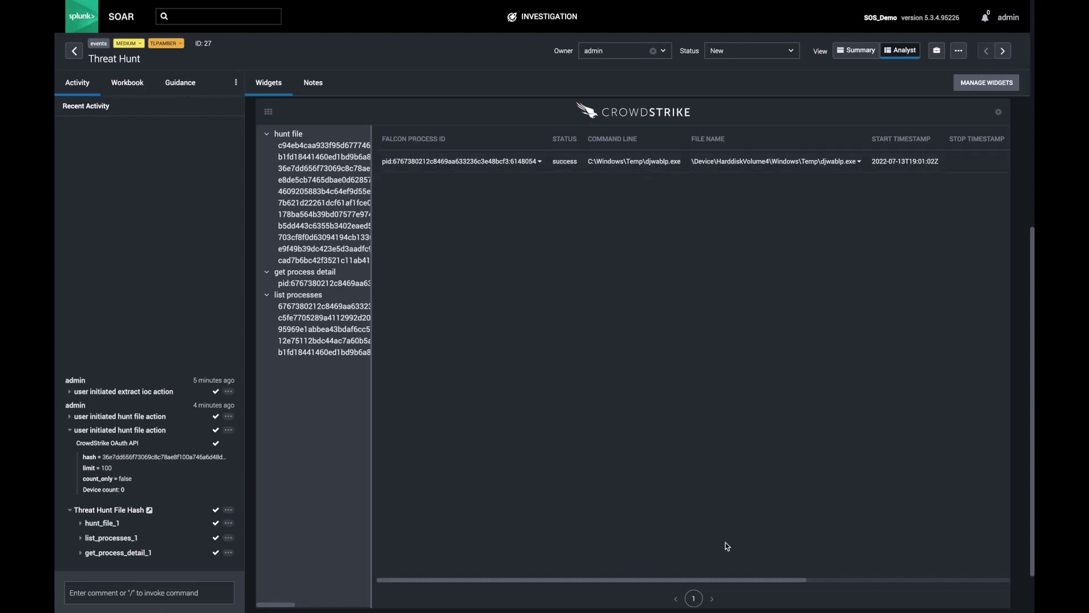
{"action": "left_click_drag", "start_coordinate": [743, 583], "coordinate": [912, 565]}
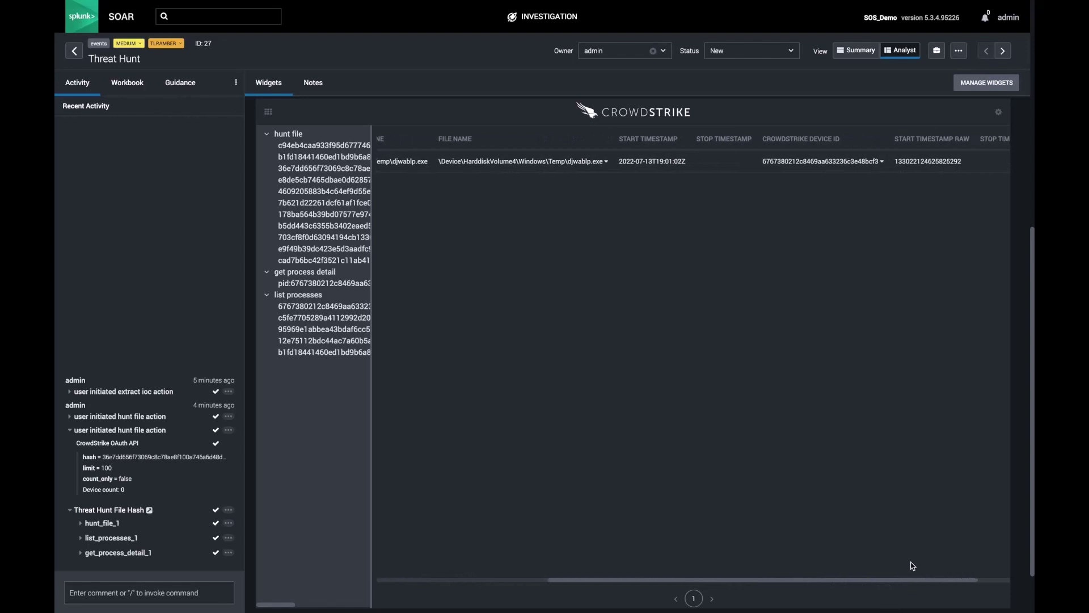
Launch CrowdStrike's get system info action on the process's device ID.
{"action": "left_click", "coordinate": [822, 163]}
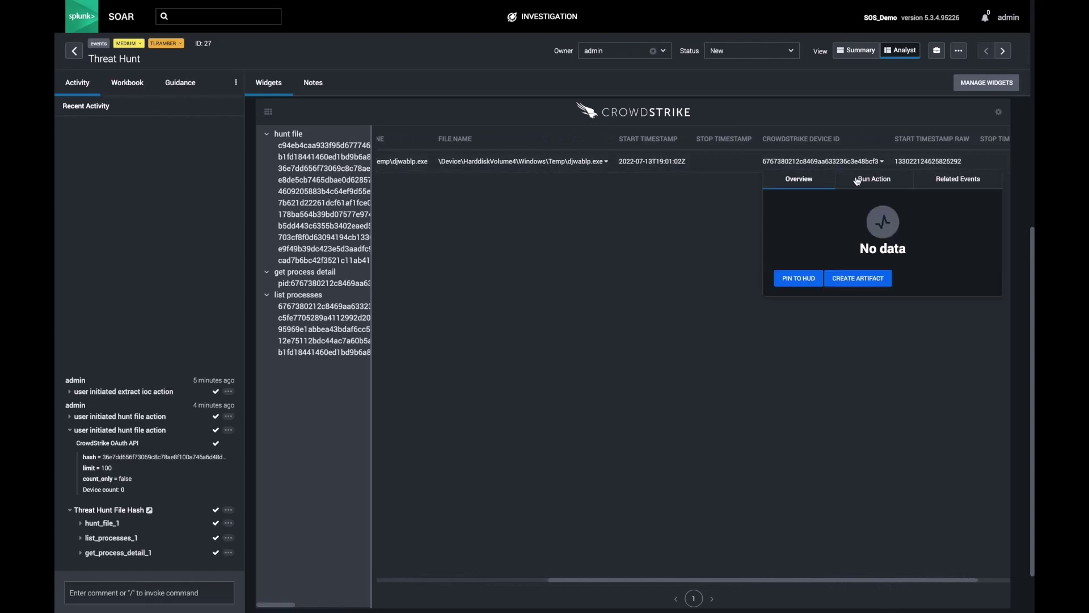
{"action": "left_click", "coordinate": [852, 187]}
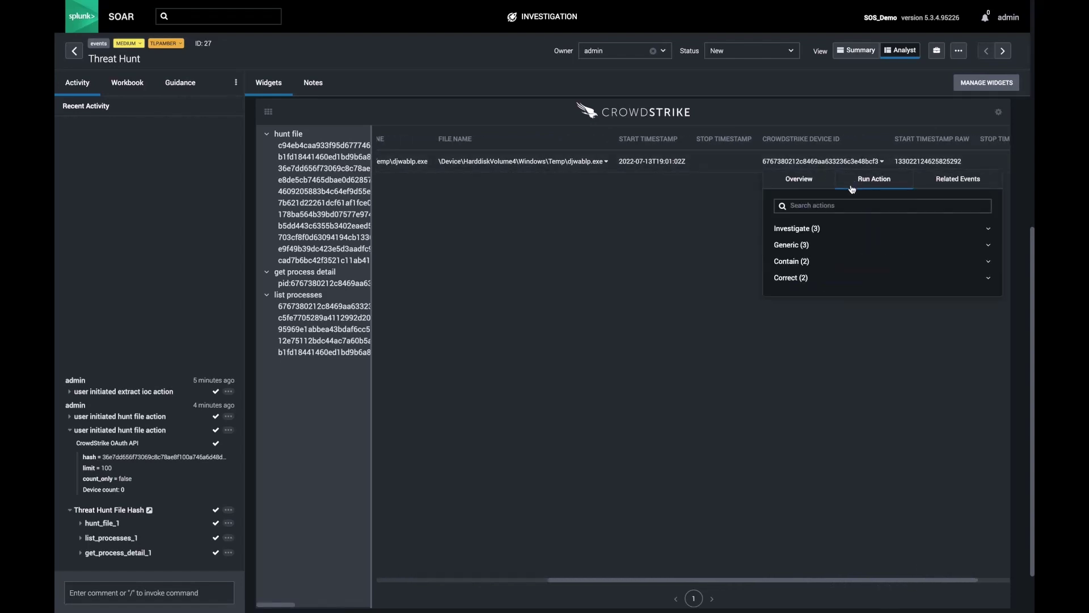
{"action": "left_click", "coordinate": [812, 232]}
{"action": "left_click", "coordinate": [816, 249]}
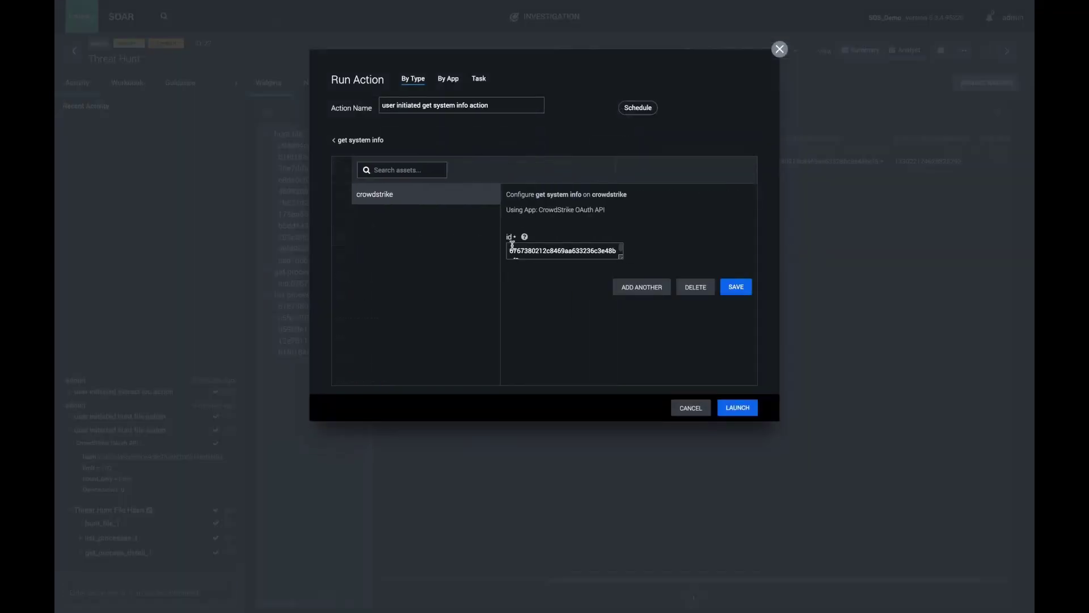
{"action": "left_click", "coordinate": [738, 414]}
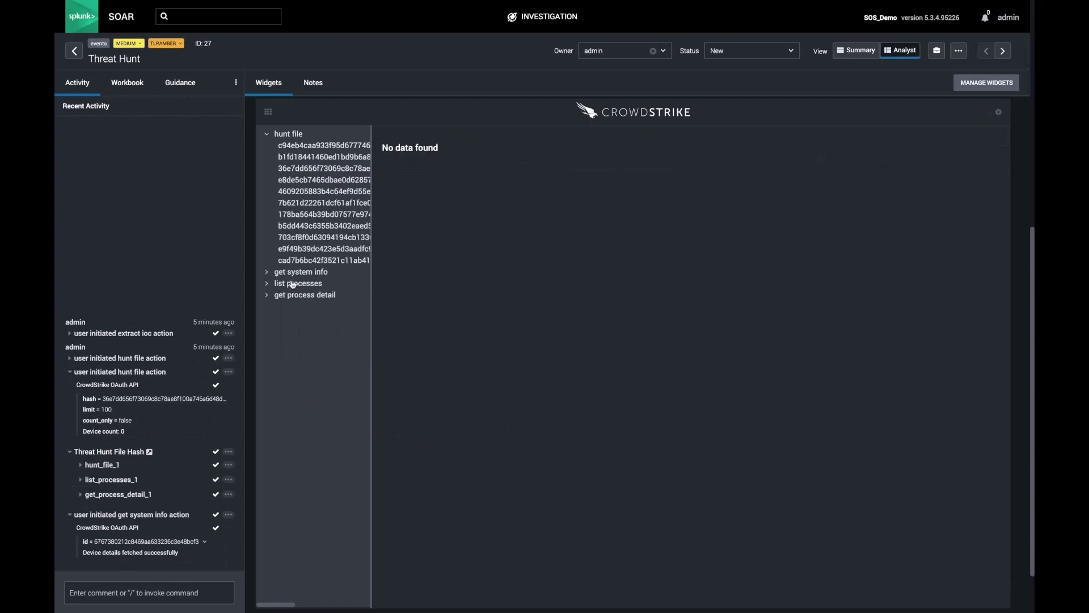
View the device's system info: WIN-HOST-280, Windows Server 2016.
{"action": "left_click", "coordinate": [291, 272]}
{"action": "left_click", "coordinate": [296, 283]}
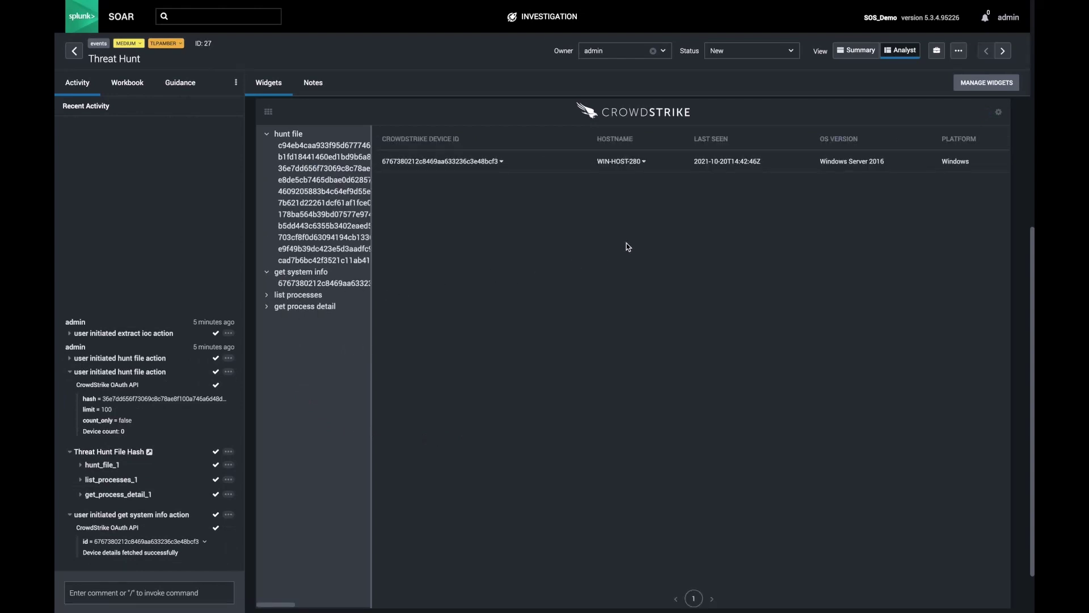
{"action": "scroll", "coordinate": [726, 539], "scroll_direction": "down", "scroll_amount": 1}
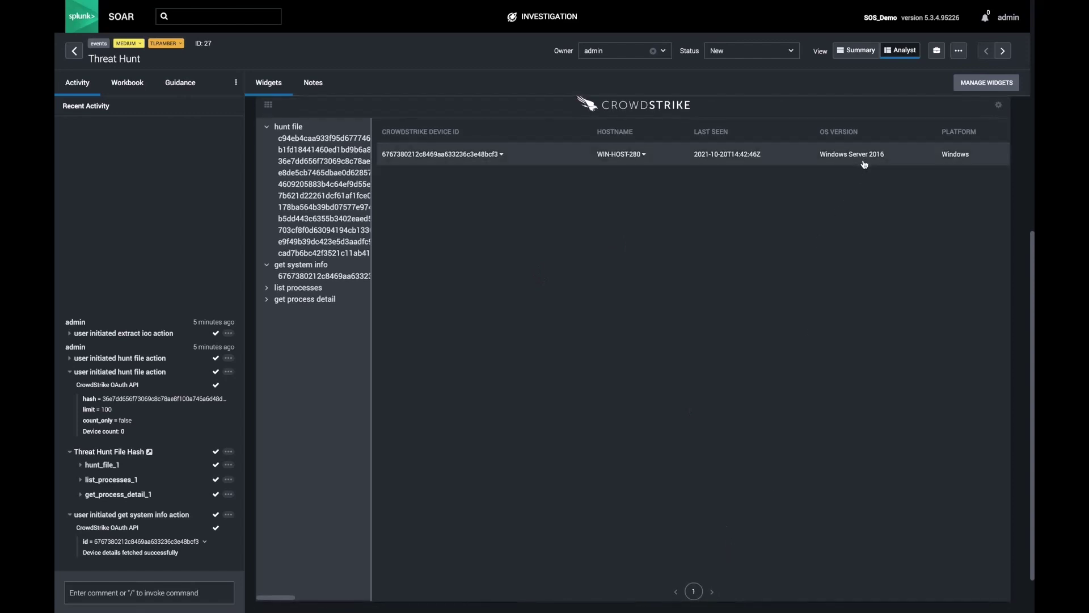
Launch CrowdStrike create session on the device and view the new session at path C:\.
{"action": "left_click", "coordinate": [456, 159]}
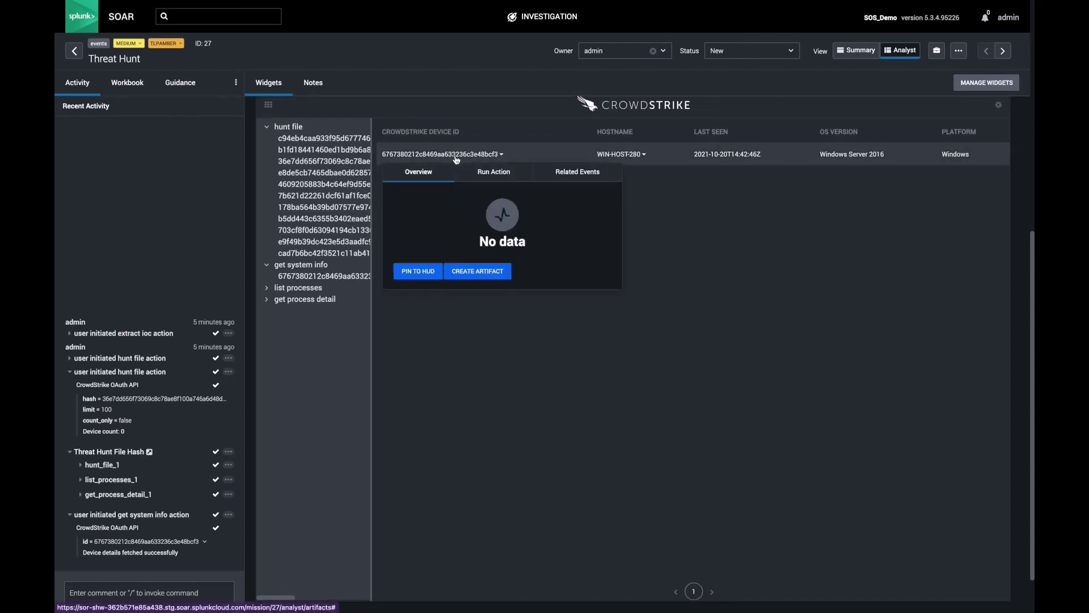
{"action": "left_click", "coordinate": [497, 176]}
{"action": "left_click", "coordinate": [436, 224]}
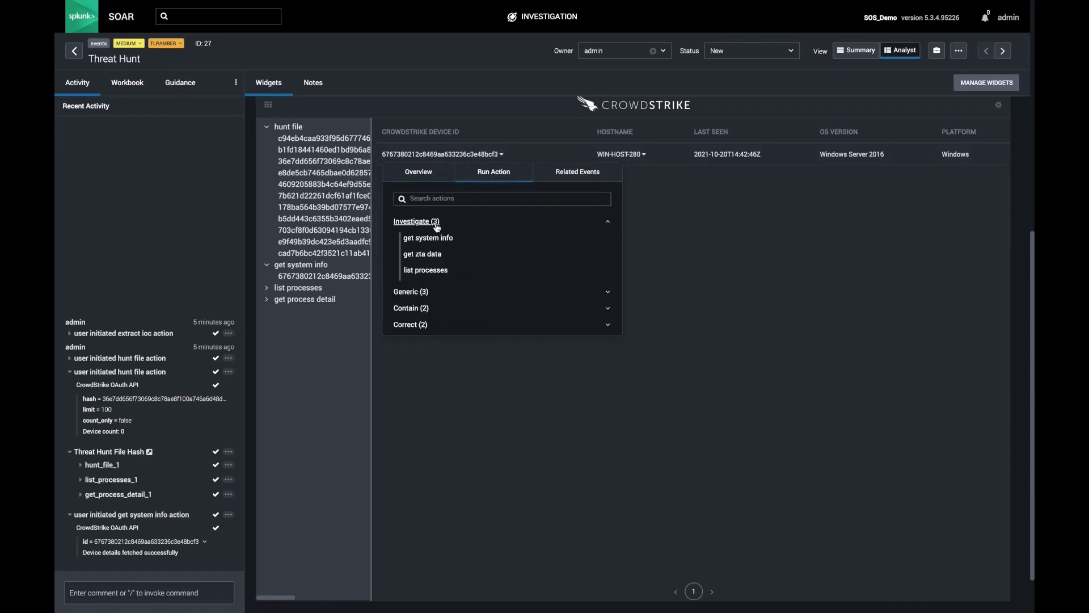
{"action": "left_click", "coordinate": [412, 292]}
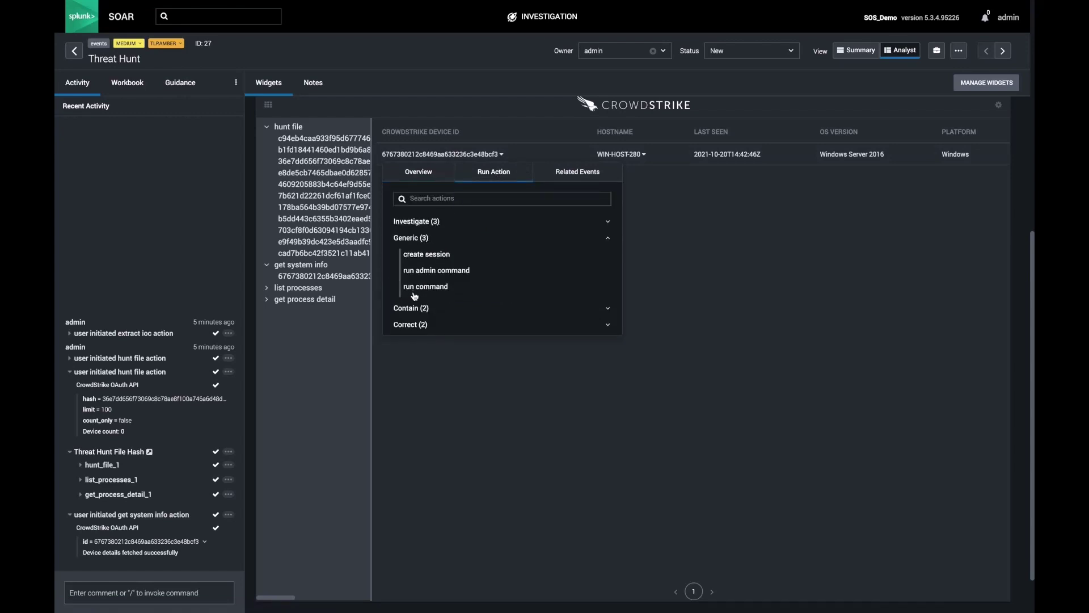
{"action": "left_click", "coordinate": [421, 255]}
{"action": "left_click", "coordinate": [737, 407]}
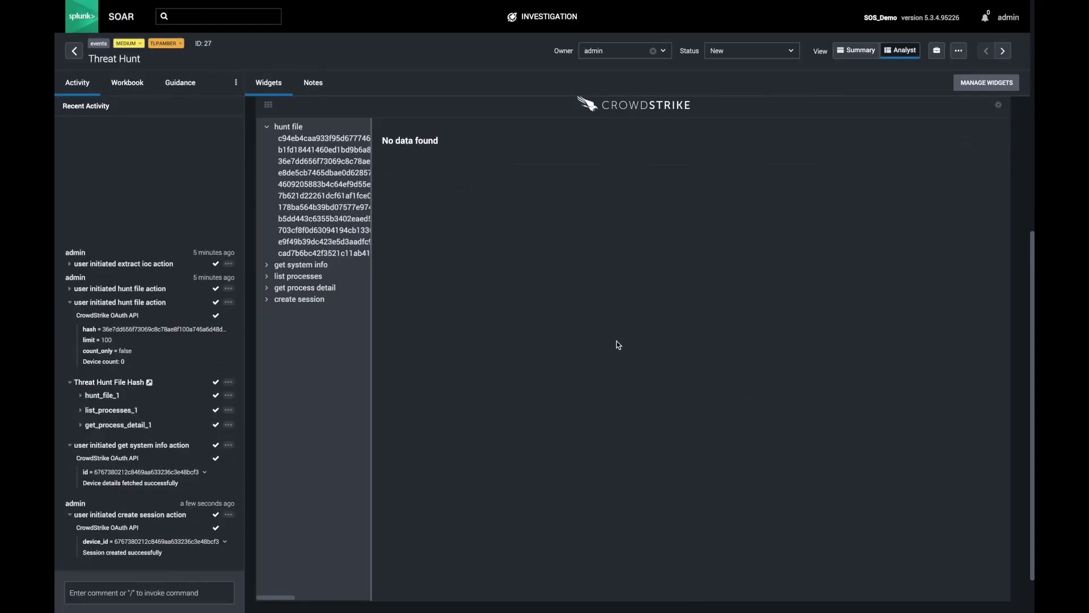
{"action": "left_click", "coordinate": [291, 300]}
{"action": "left_click", "coordinate": [295, 312]}
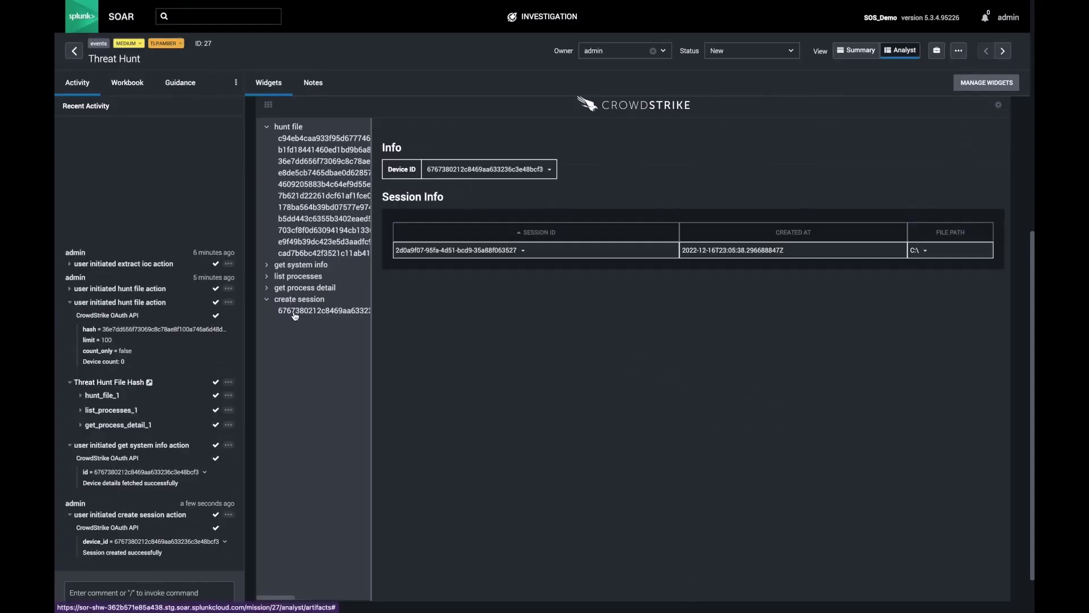
Copy the device ID value from the session info.
{"action": "left_click", "coordinate": [491, 254]}
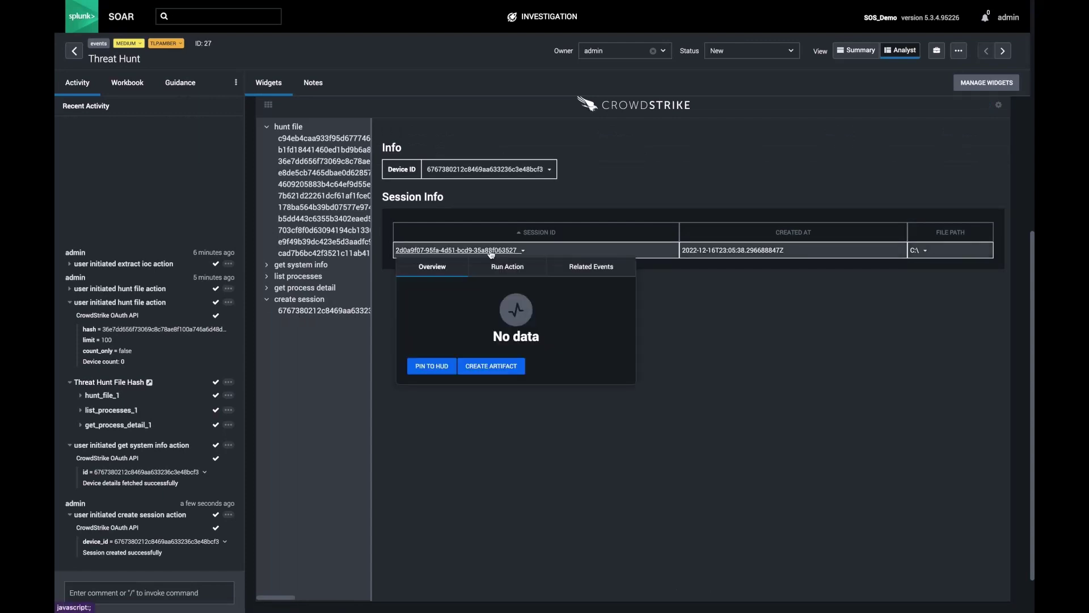
{"action": "double_click", "coordinate": [482, 169]}
{"action": "right_click", "coordinate": [482, 169]}
{"action": "left_click", "coordinate": [502, 260]}
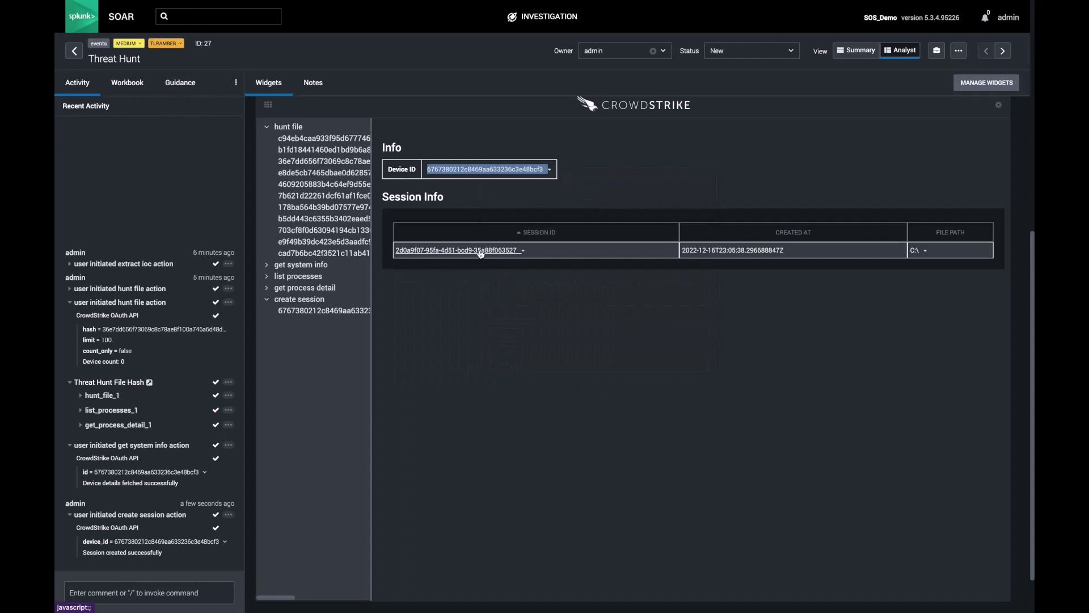
Choose the Generic run admin command action for the new session ID.
{"action": "left_click", "coordinate": [480, 251]}
{"action": "left_click", "coordinate": [498, 270]}
{"action": "left_click", "coordinate": [442, 316]}
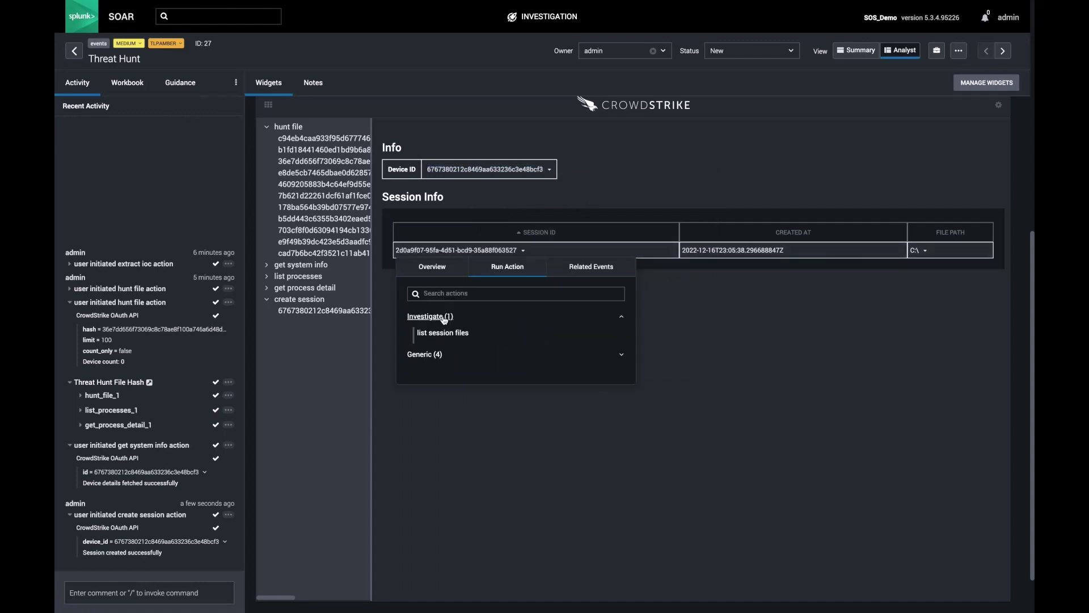
{"action": "left_click", "coordinate": [440, 357]}
{"action": "left_click", "coordinate": [438, 383]}
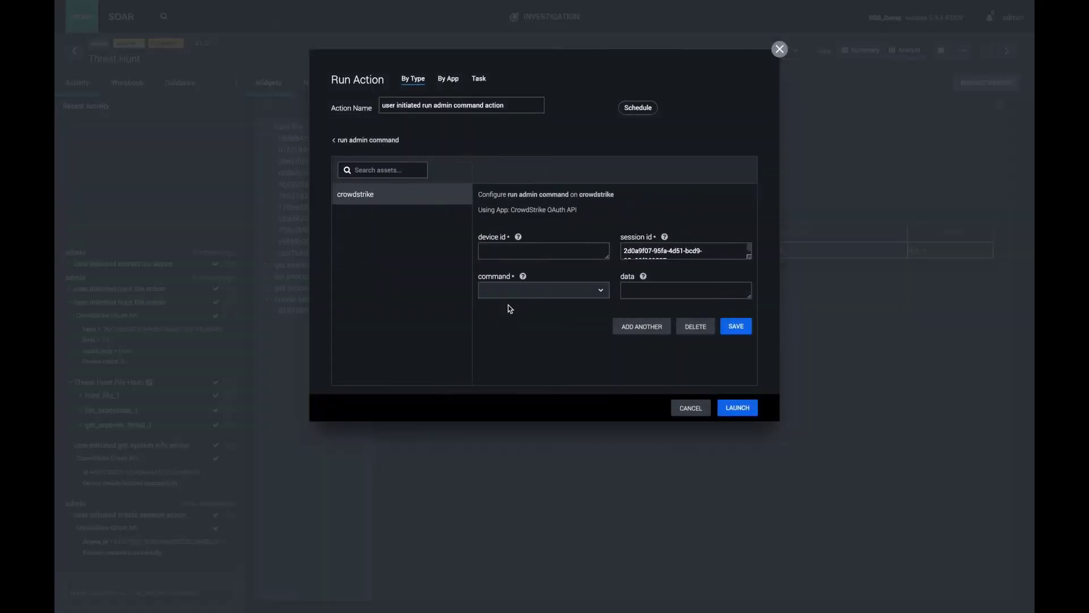
Paste the device ID, choose ls with data C:\Windows\Temp, and launch the command.
{"action": "left_click", "coordinate": [505, 250]}
{"action": "right_click", "coordinate": [505, 250]}
{"action": "left_click", "coordinate": [522, 328]}
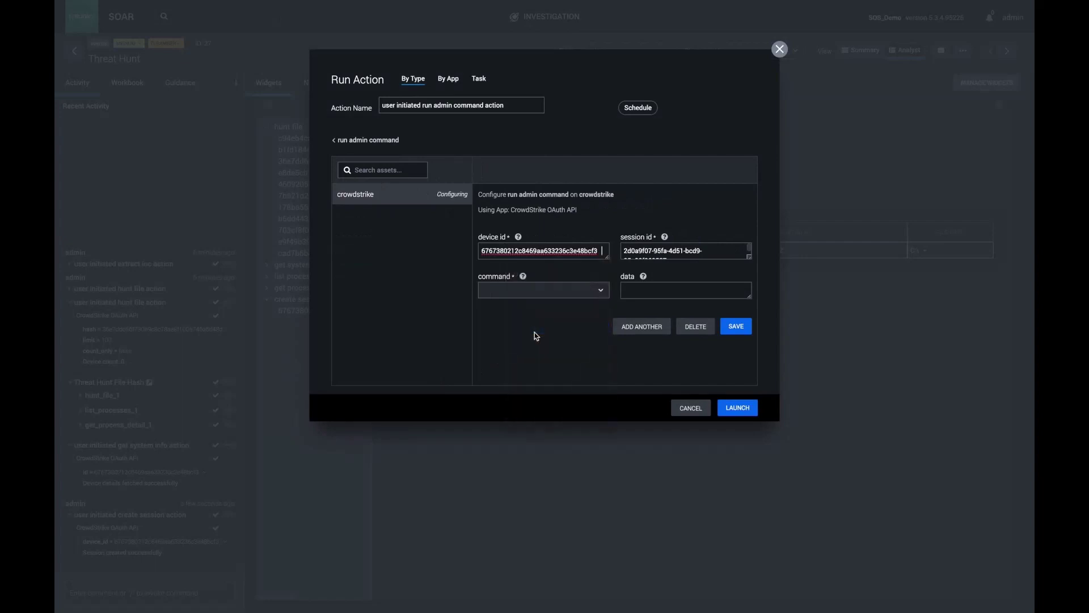
{"action": "left_click", "coordinate": [539, 292]}
{"action": "scroll", "coordinate": [522, 342], "scroll_direction": "down", "scroll_amount": 5}
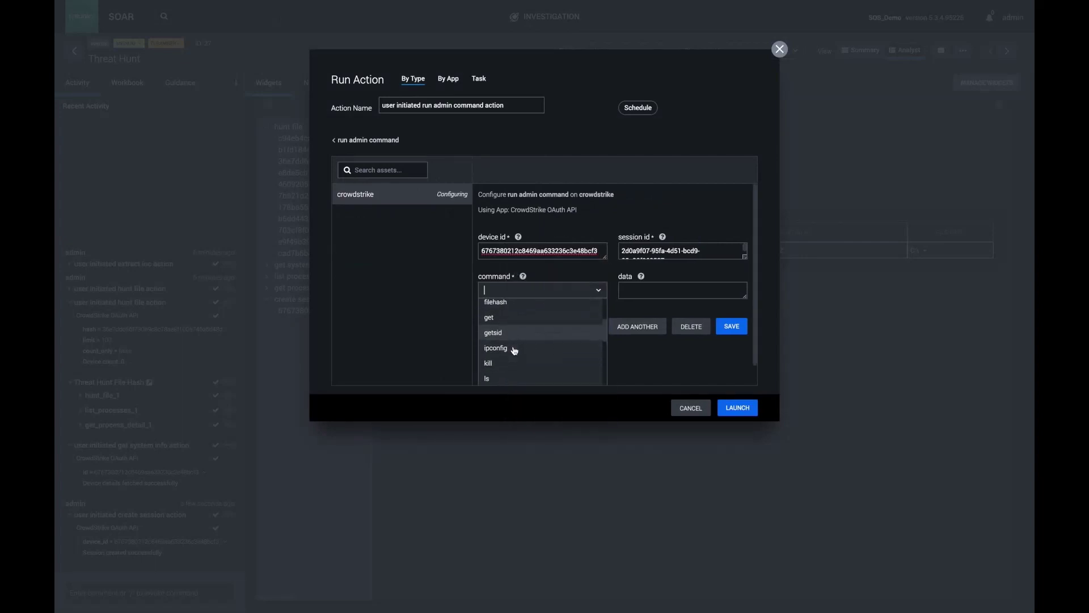
{"action": "left_click", "coordinate": [498, 318]}
{"action": "left_click", "coordinate": [675, 289]}
{"action": "type", "text": "c"}
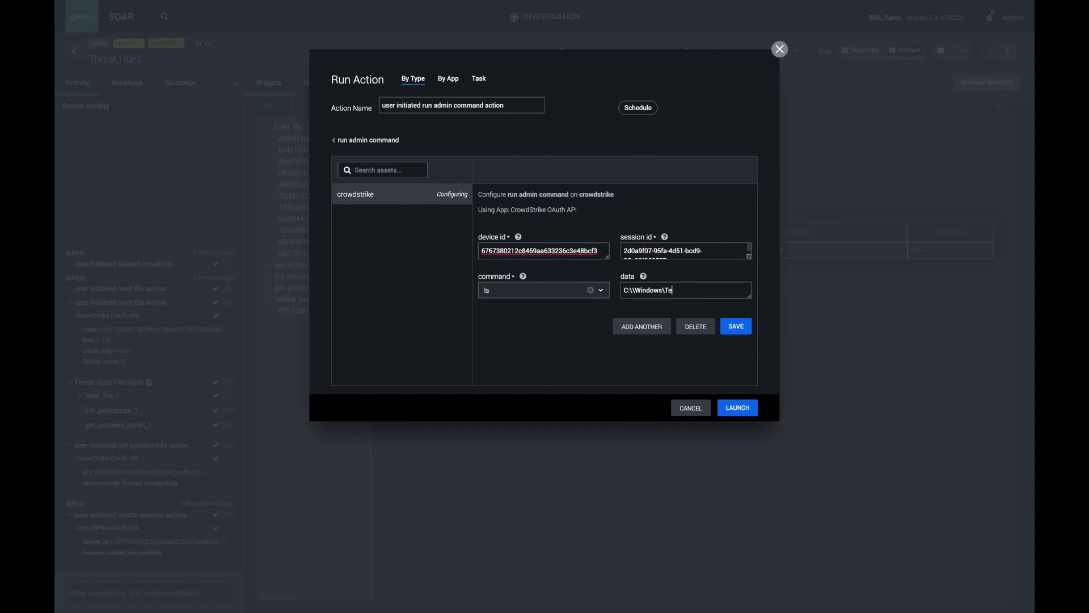
{"action": "left_click", "coordinate": [749, 408]}
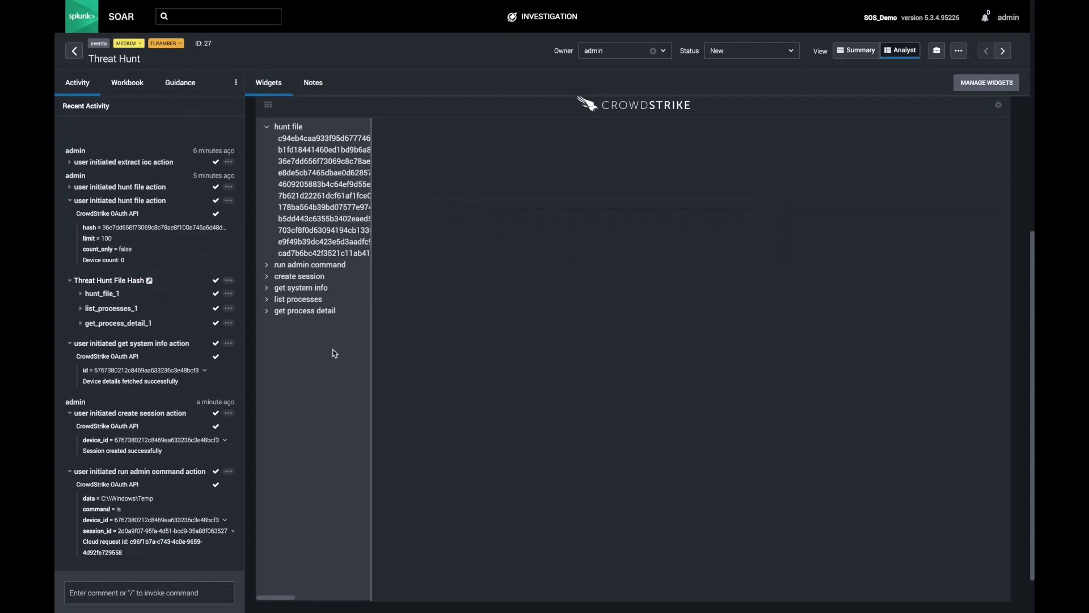
View the C:\Windows\Temp ls output and locate djwablp.exe (551520 bytes).
{"action": "left_click", "coordinate": [267, 264]}
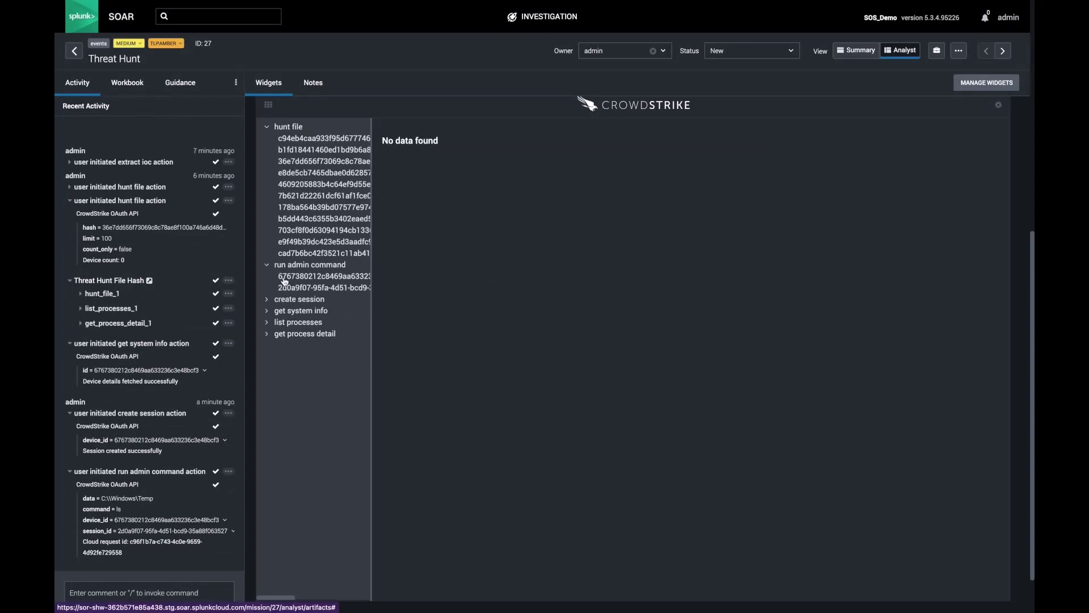
{"action": "left_click", "coordinate": [284, 279]}
{"action": "scroll", "coordinate": [543, 216], "scroll_direction": "down", "scroll_amount": 1}
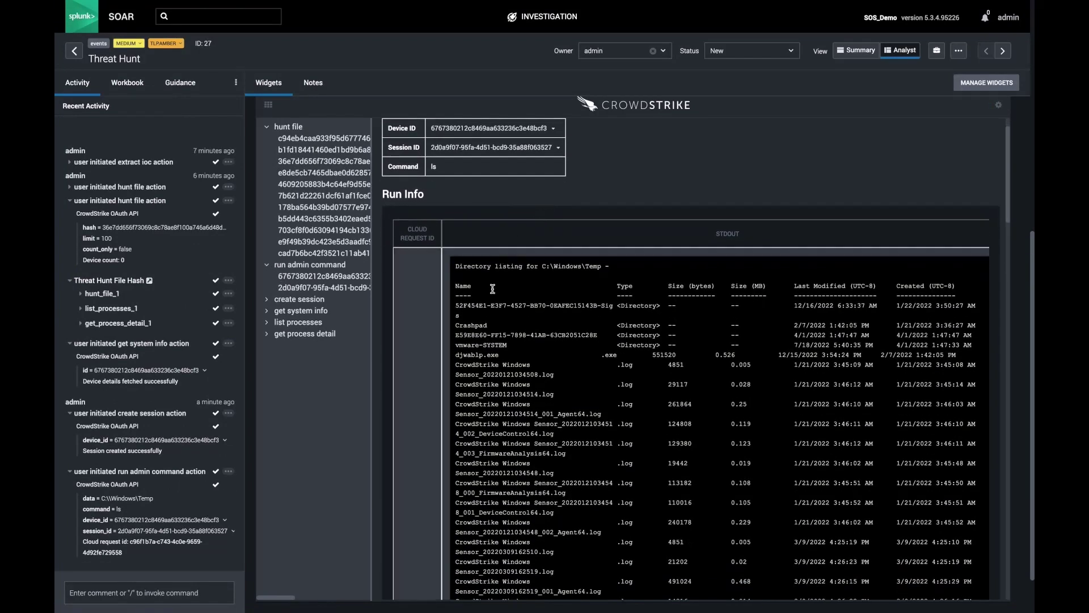
{"action": "left_click_drag", "start_coordinate": [505, 355], "coordinate": [455, 353]}
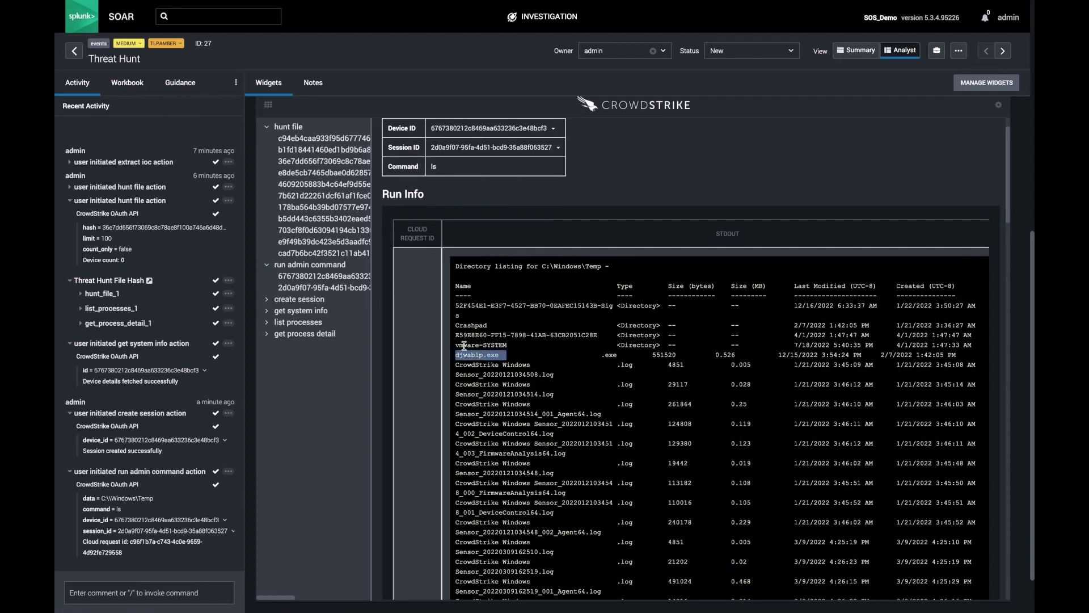
{"action": "left_click", "coordinate": [614, 190]}
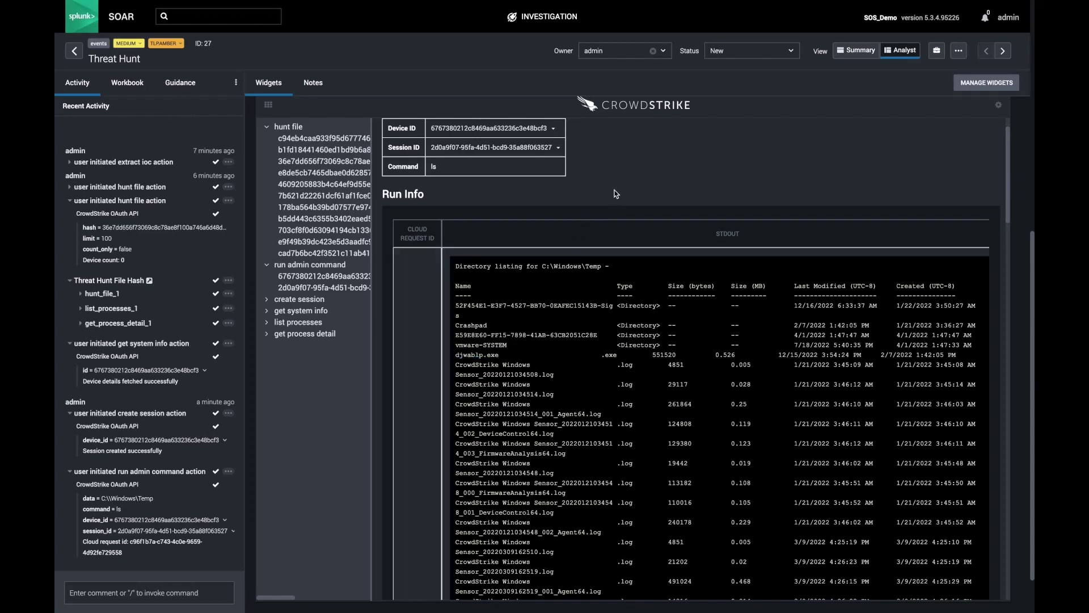